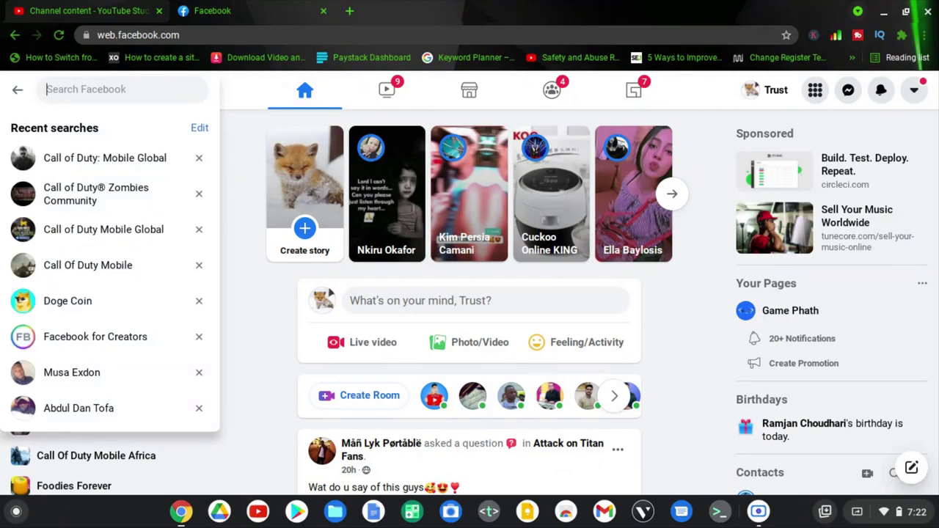
# Step: Search Facebook for 'call of duty mobile'
pyautogui.write('ca')
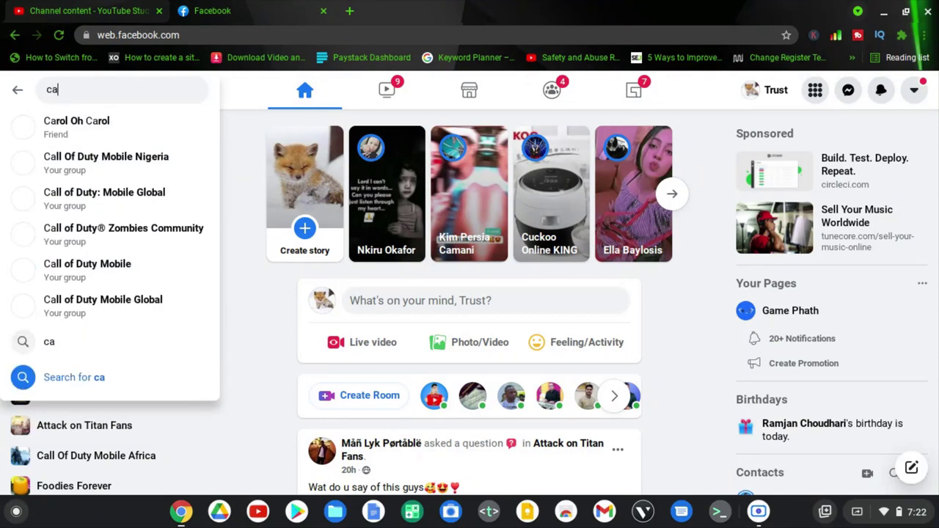
pyautogui.write('ll o')
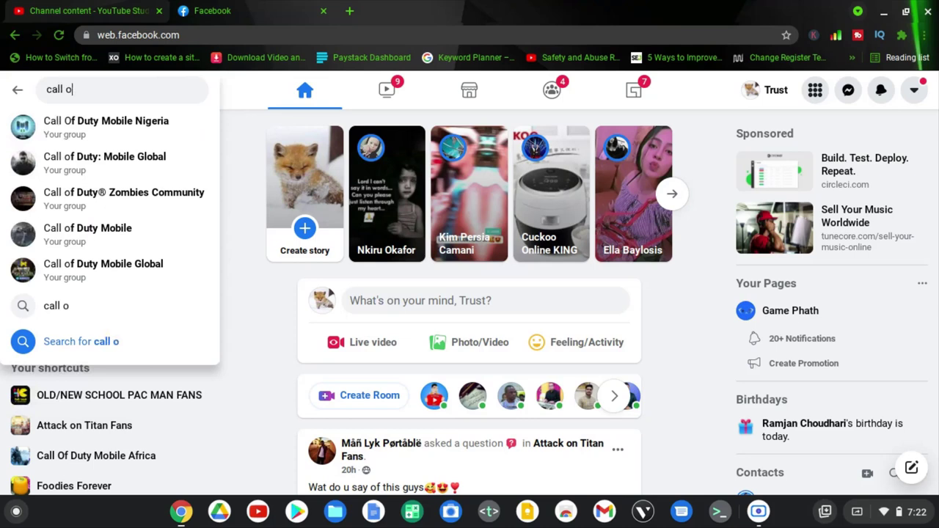
pyautogui.write('f duty ')
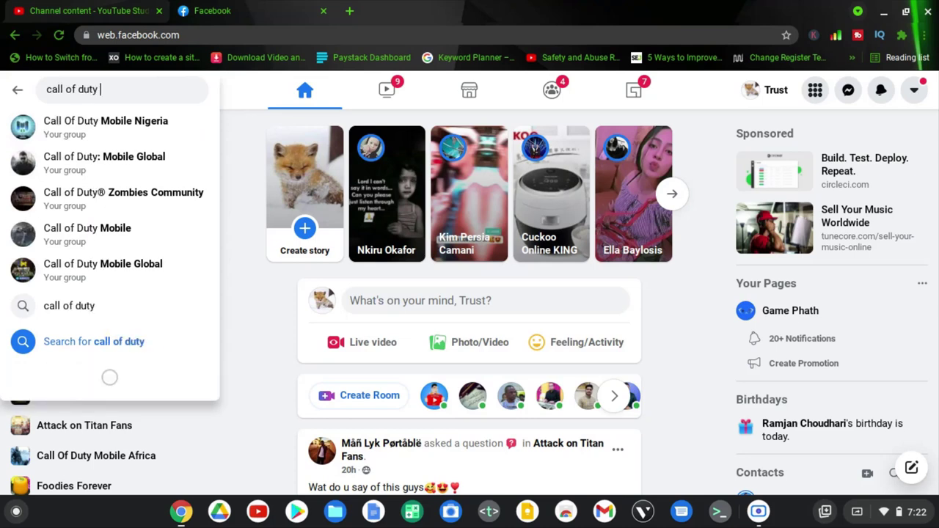
pyautogui.write('mobile')
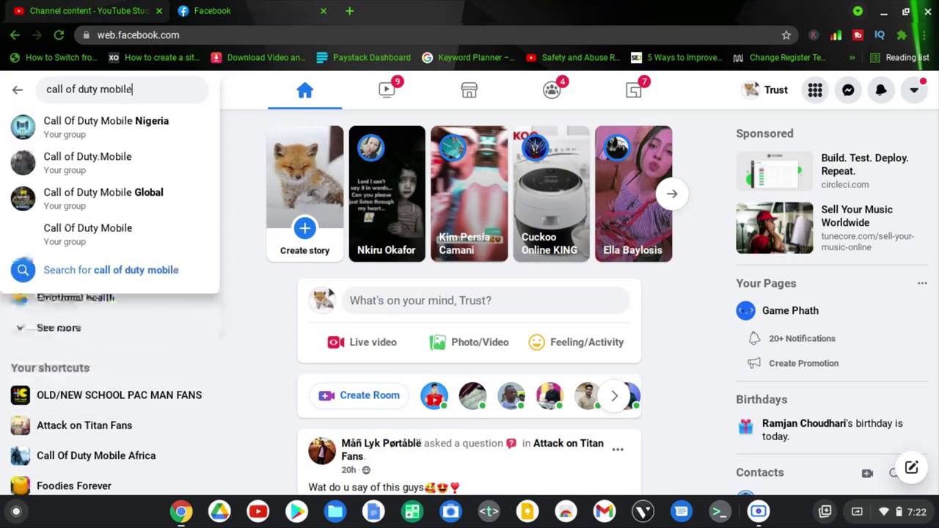
pyautogui.press('Return')
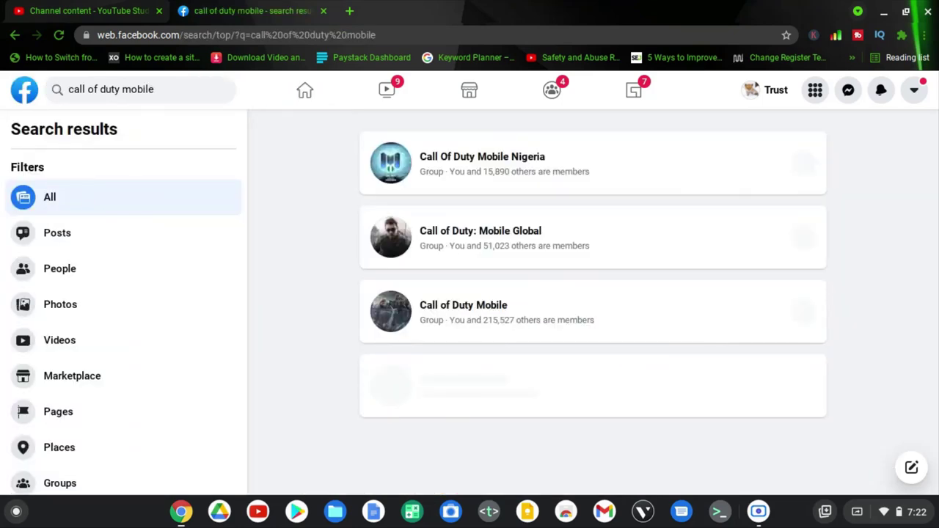
# Step: Filter the 'call of duty mobile' search results to Groups only
pyautogui.scroll(-1, 66, 433)
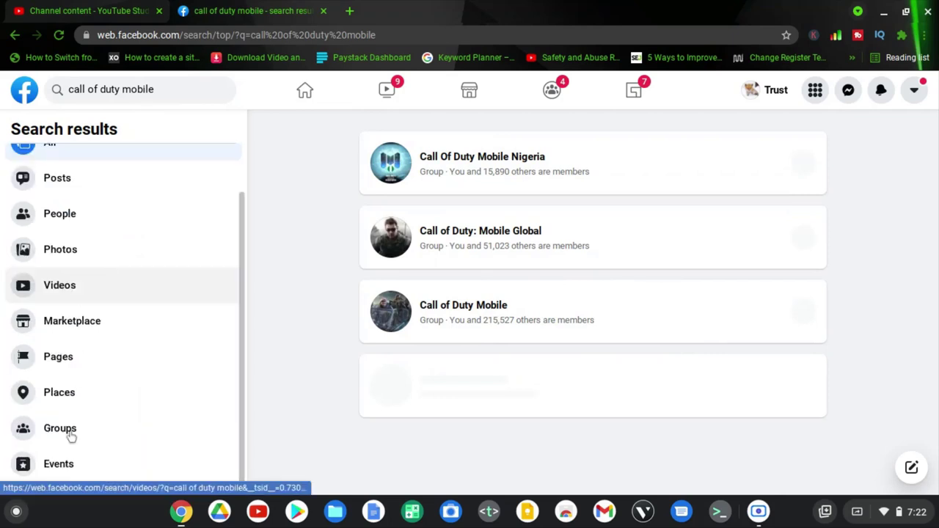
pyautogui.click(60, 435)
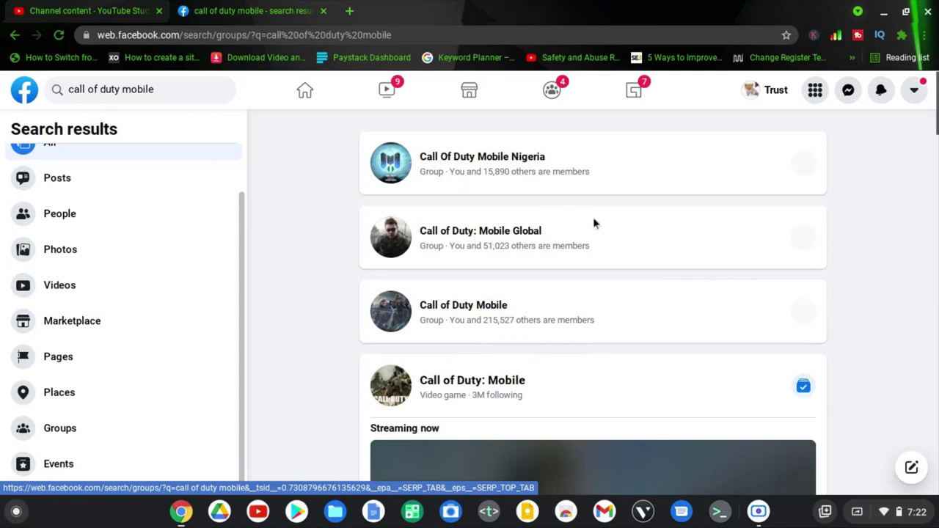
pyautogui.scroll(-5, 579, 208)
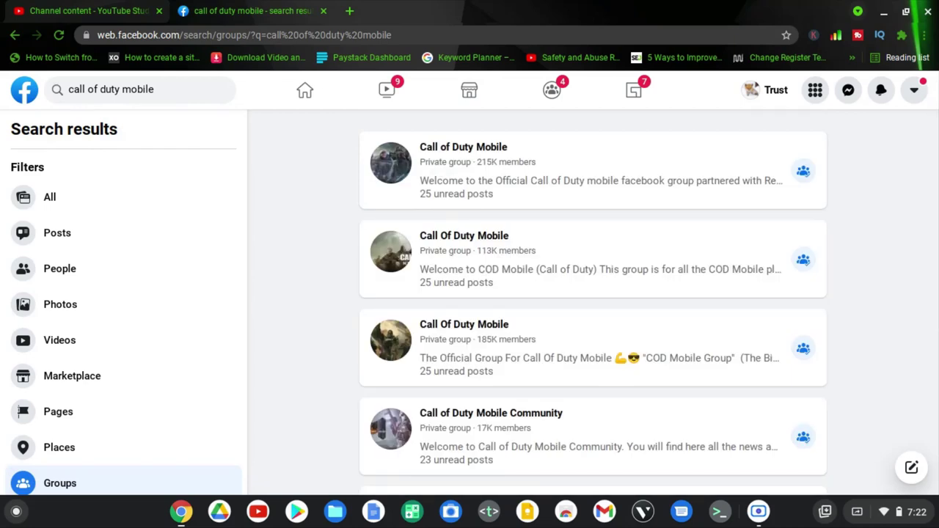
# Step: Preview a Call of Duty Mobile group's page, then return to the group results
pyautogui.click(804, 175)
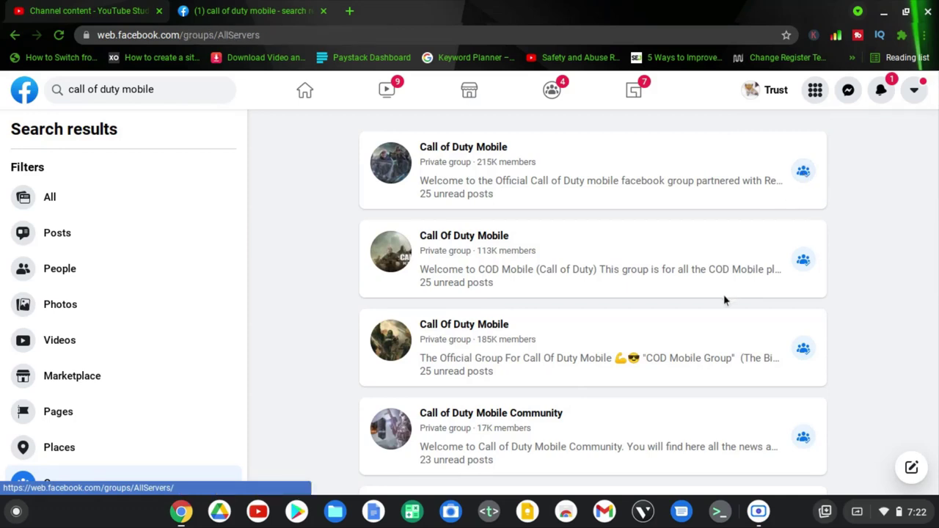
pyautogui.scroll(-8, 784, 247)
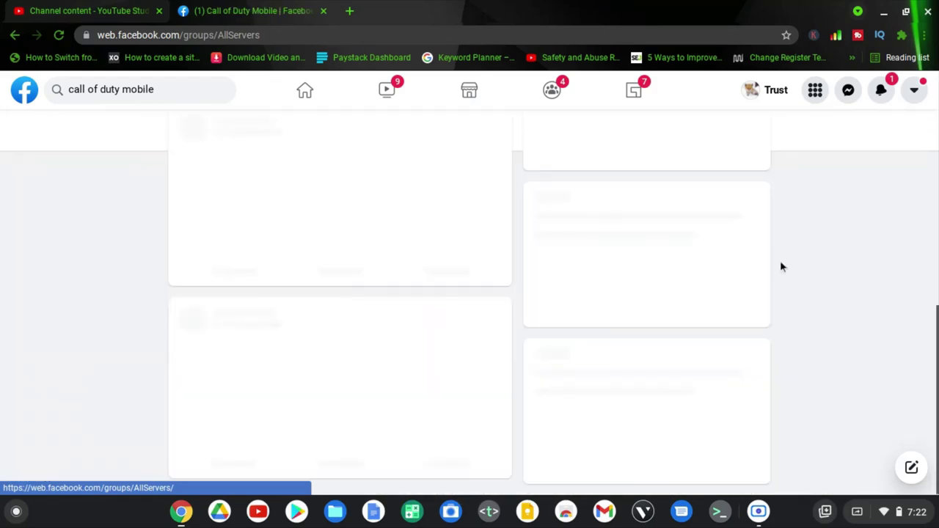
pyautogui.click(15, 35)
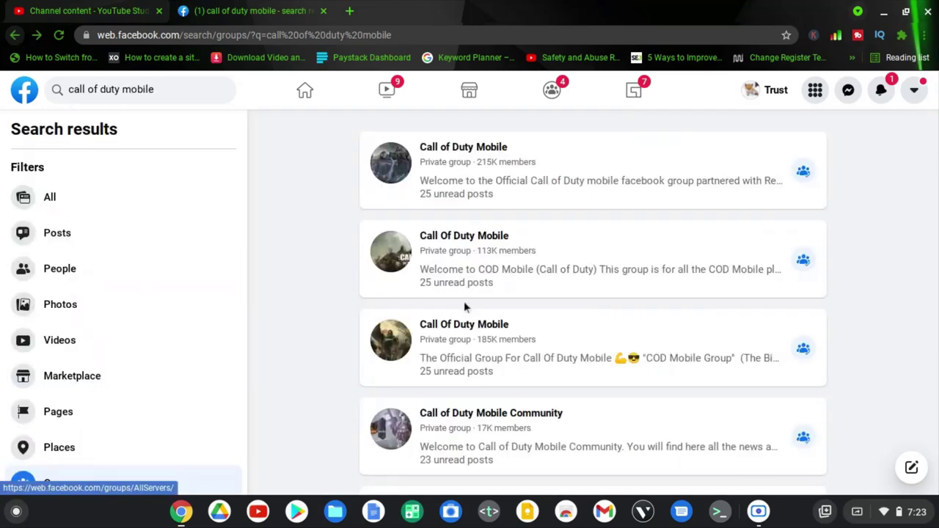
# Step: Join the 99K-member Call of Duty Mobile group from the results
pyautogui.scroll(-1, 841, 299)
pyautogui.scroll(-5, 841, 299)
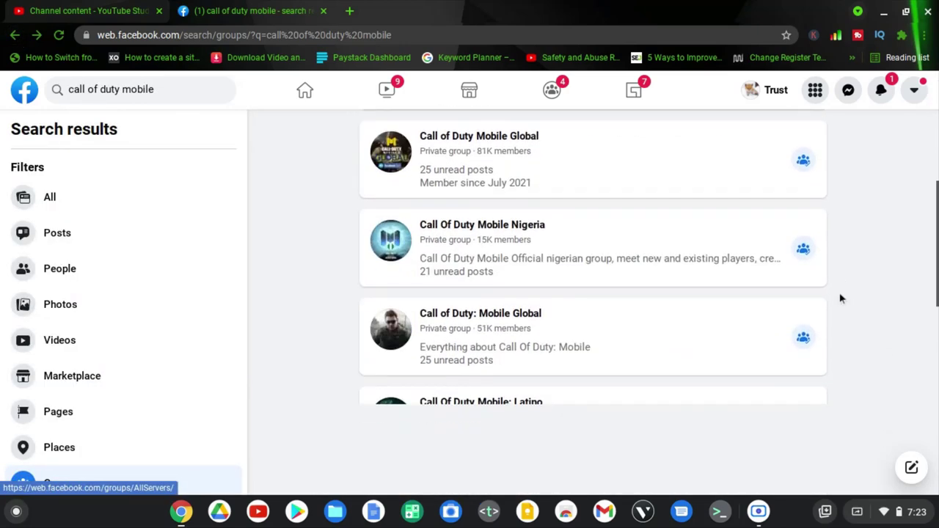
pyautogui.scroll(-3, 859, 281)
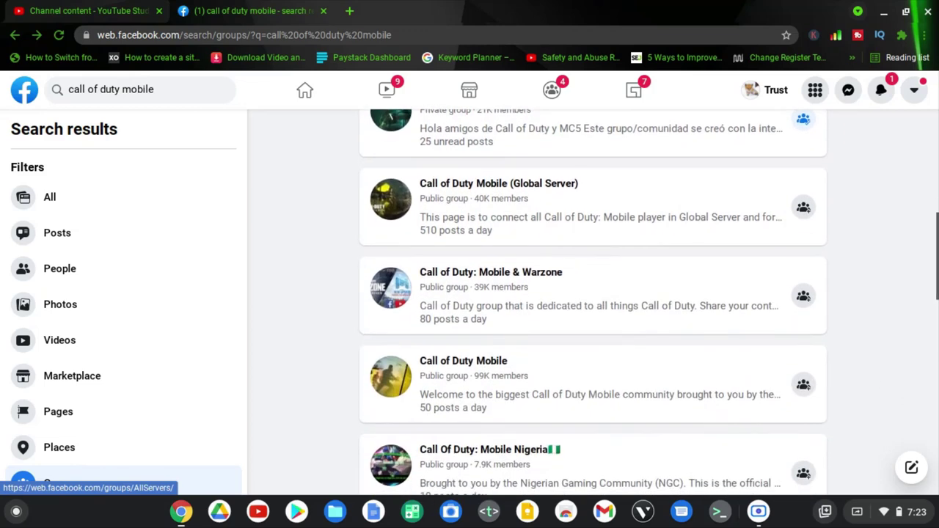
pyautogui.scroll(-1, 855, 328)
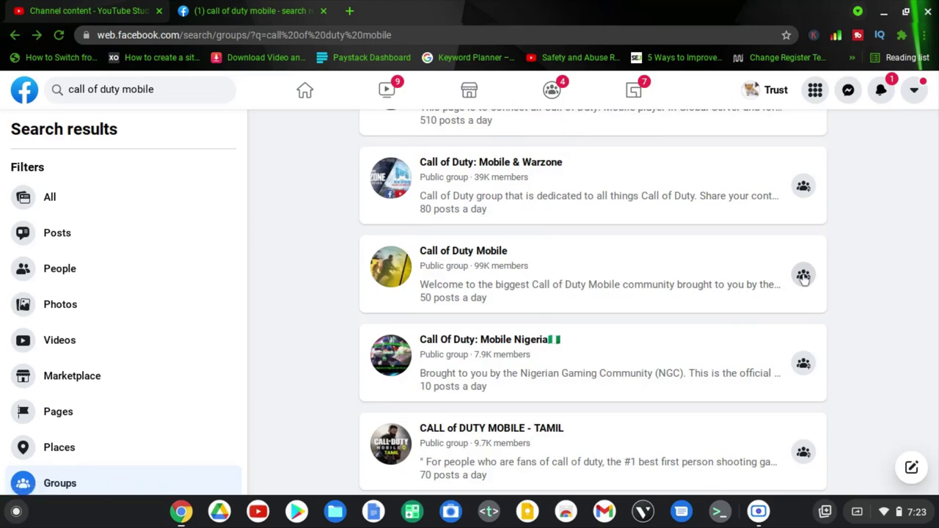
pyautogui.click(803, 274)
# Step: Join the Call of Duty Mobile (Global Server) group, accepting the community standards warning
pyautogui.scroll(3, 854, 191)
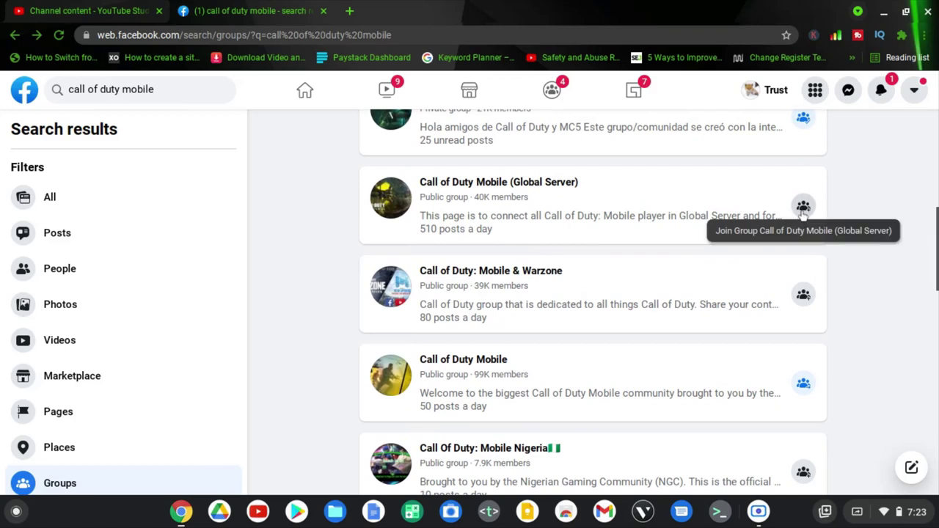
pyautogui.click(803, 209)
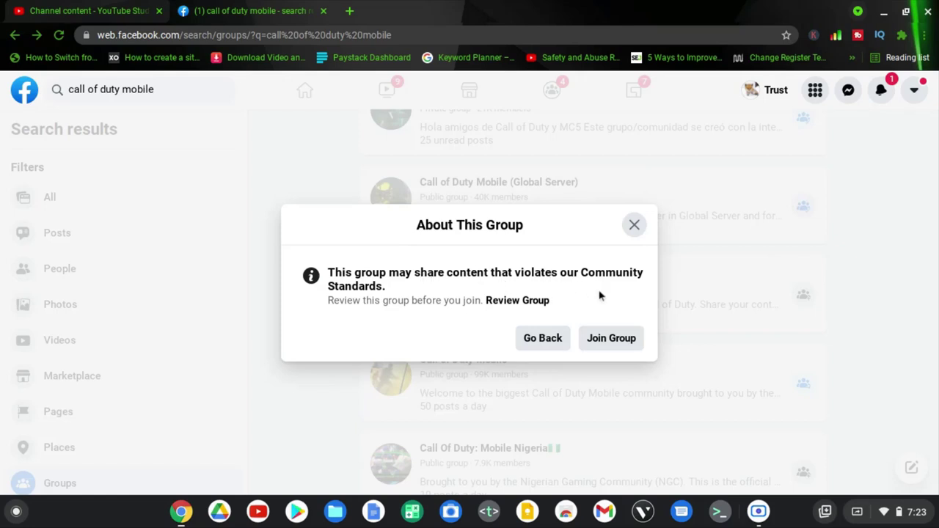
pyautogui.click(608, 342)
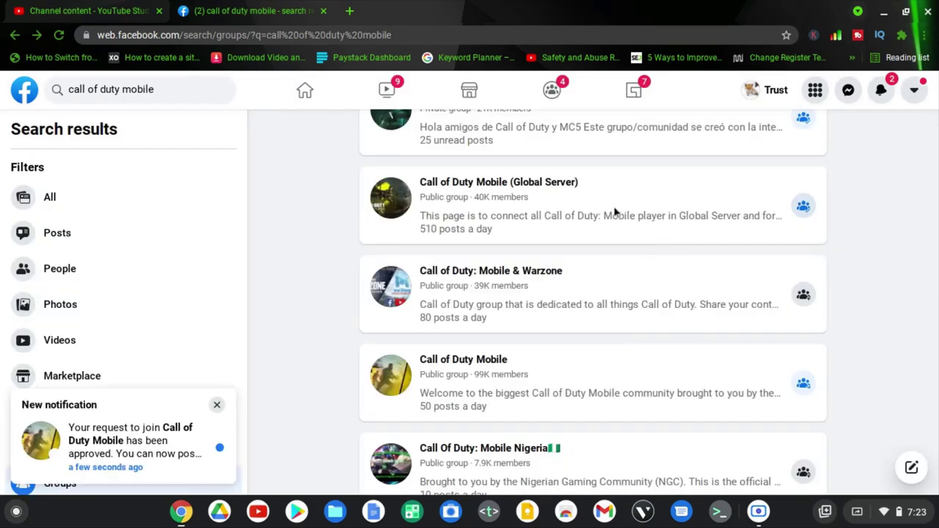
pyautogui.scroll(-4, 598, 218)
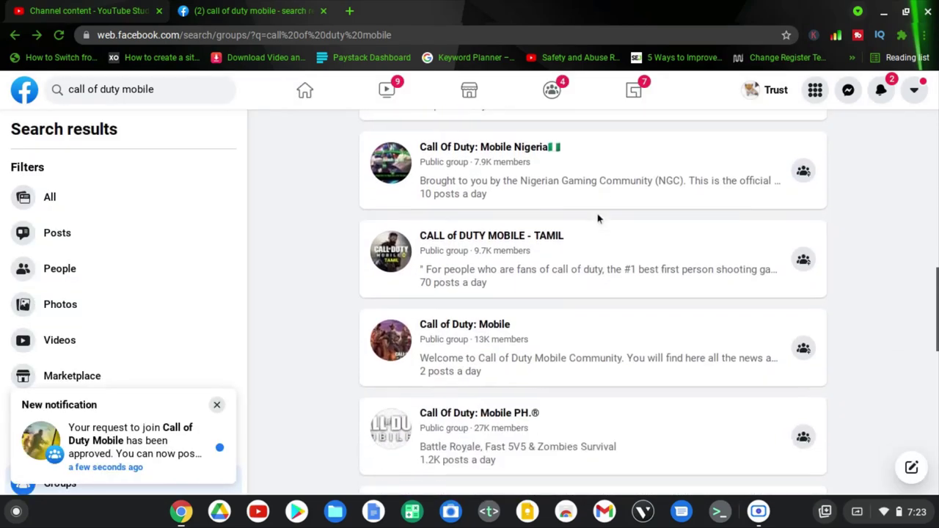
pyautogui.scroll(-3, 618, 185)
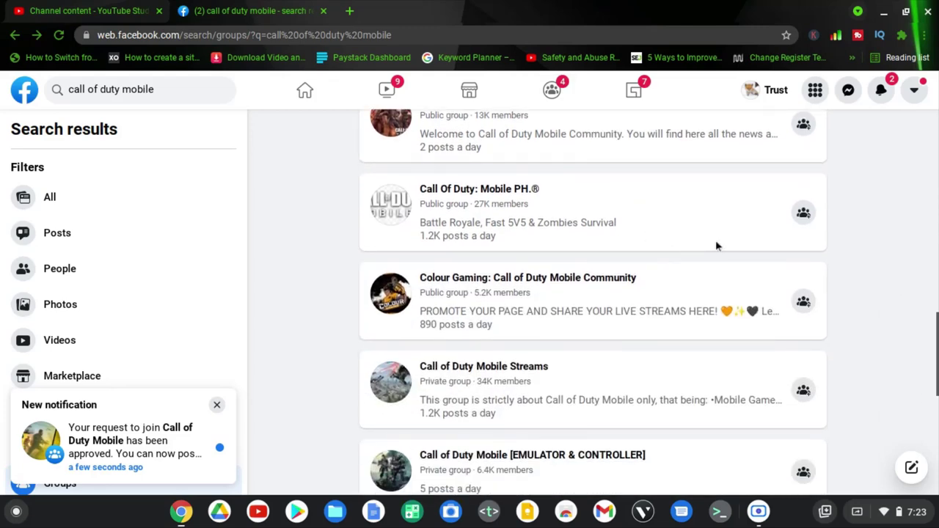
pyautogui.scroll(-3, 715, 240)
pyautogui.scroll(-3, 716, 240)
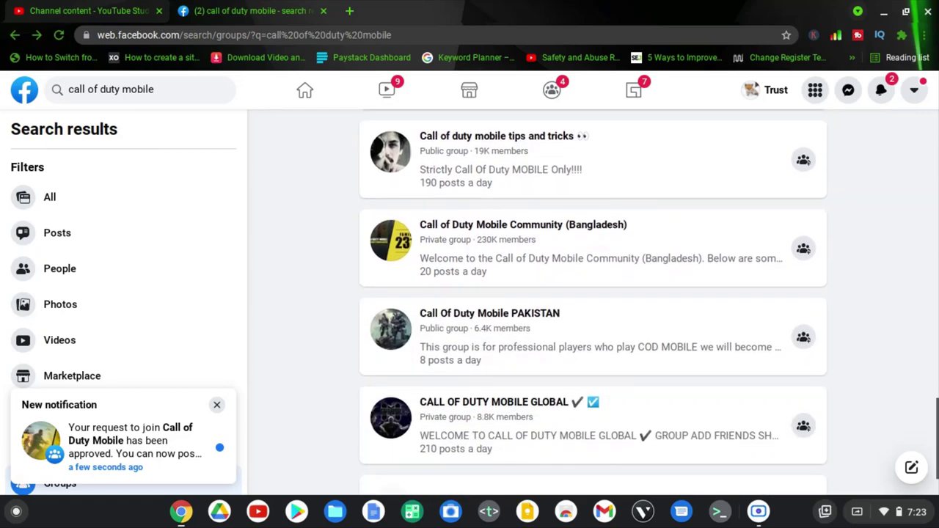
# Step: Join the Call of Duty Mobile Community (Bangladesh) group as the Game Phath page
pyautogui.click(804, 250)
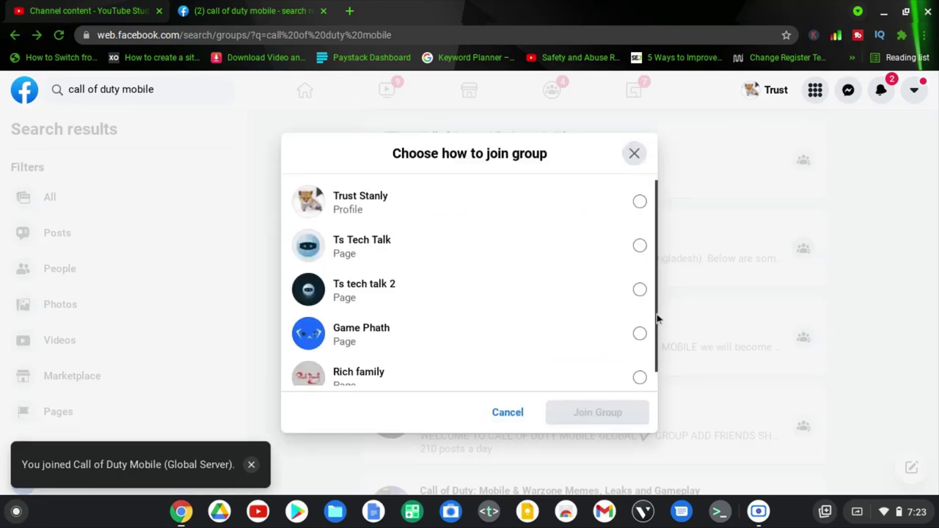
pyautogui.scroll(-1, 589, 228)
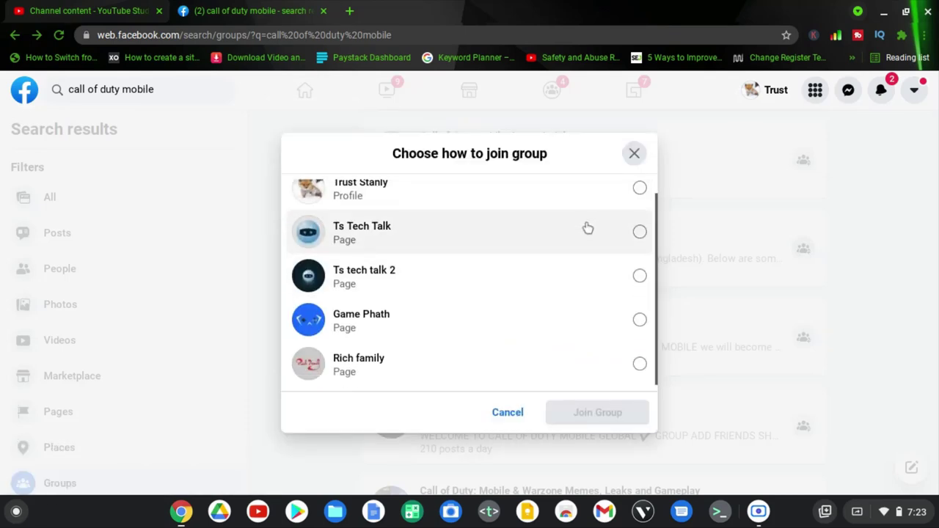
pyautogui.click(474, 313)
pyautogui.click(598, 413)
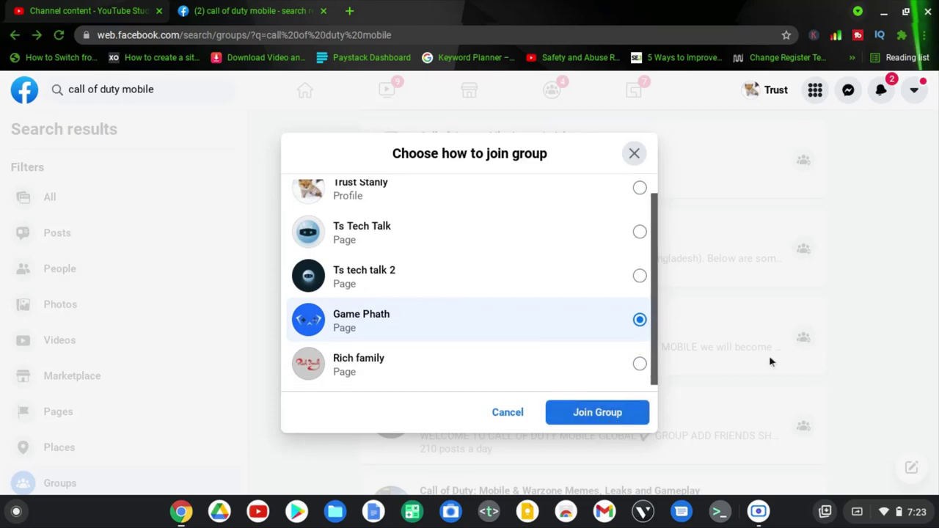
# Step: Send a join request to the 52K-member Call Of Duty - Mobile group as Game Phath
pyautogui.scroll(-1, 757, 228)
pyautogui.scroll(-3, 758, 227)
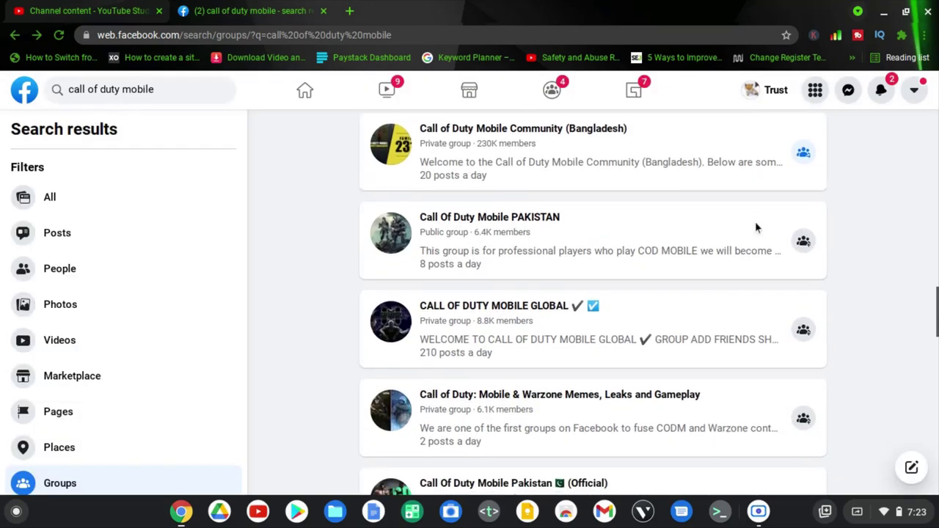
pyautogui.scroll(-4, 594, 302)
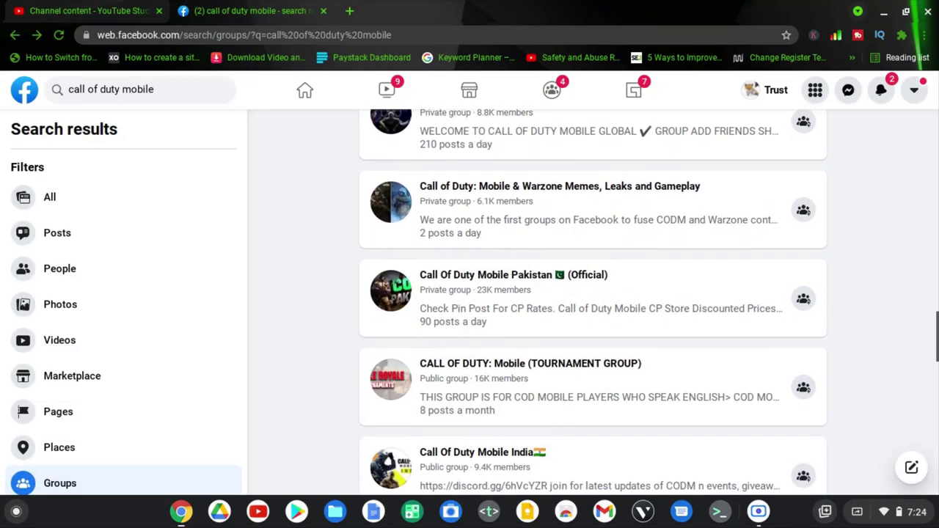
pyautogui.scroll(-3, 593, 302)
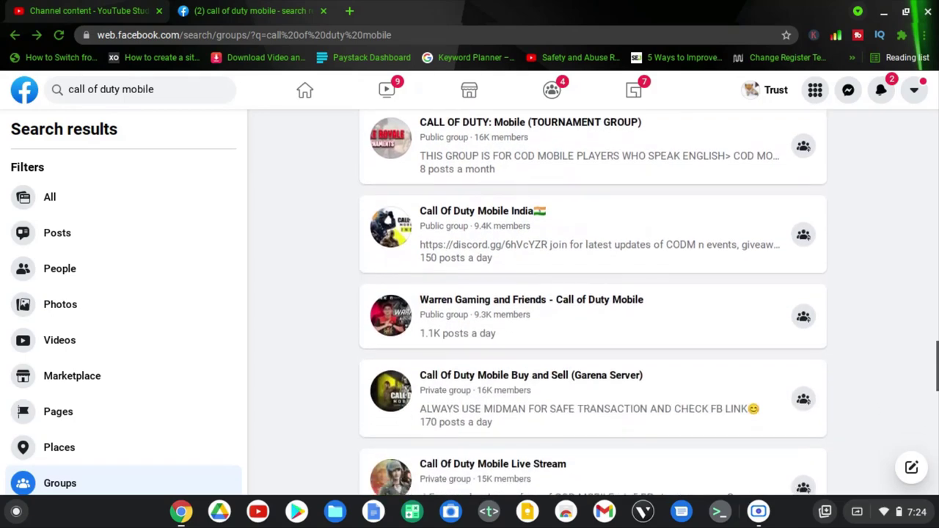
pyautogui.click(804, 345)
pyautogui.click(640, 334)
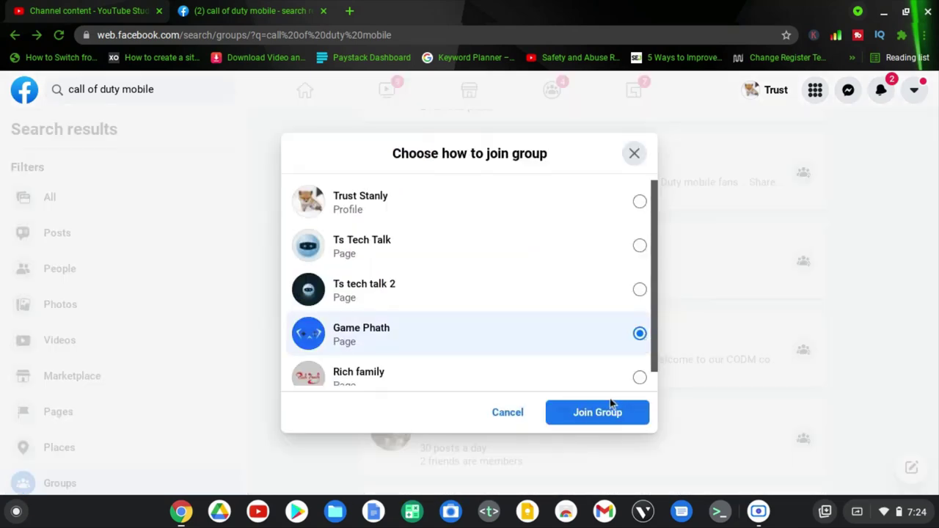
pyautogui.click(596, 418)
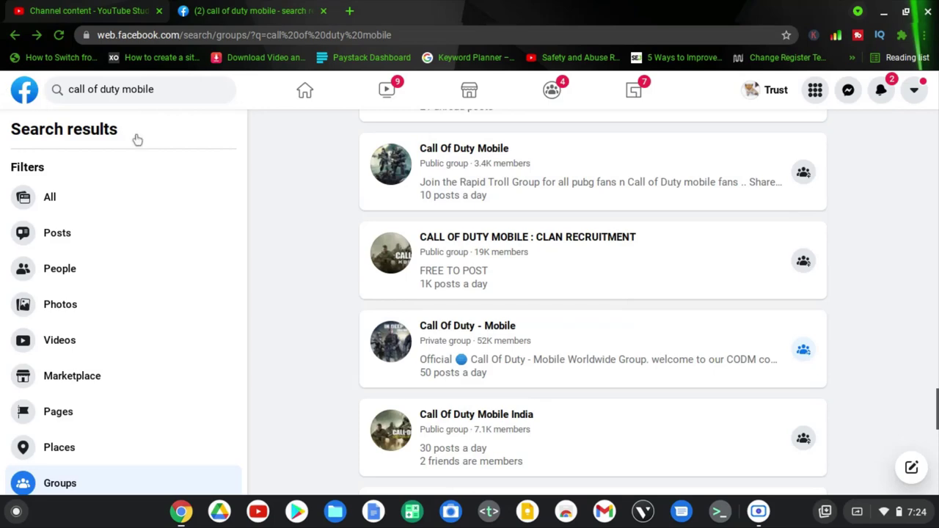
# Step: Tick both answer checkboxes and 'I agree to the group rules' in the join questions
pyautogui.click(178, 86)
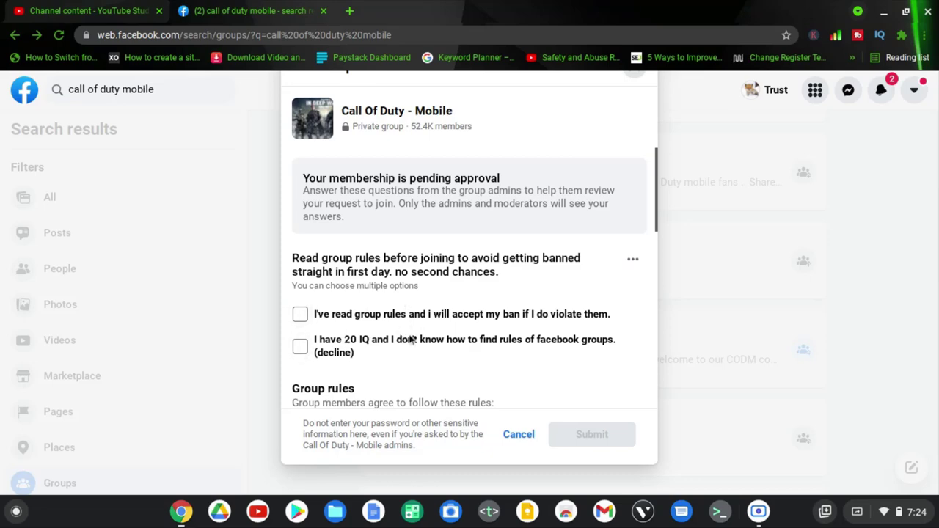
pyautogui.scroll(-10, 411, 321)
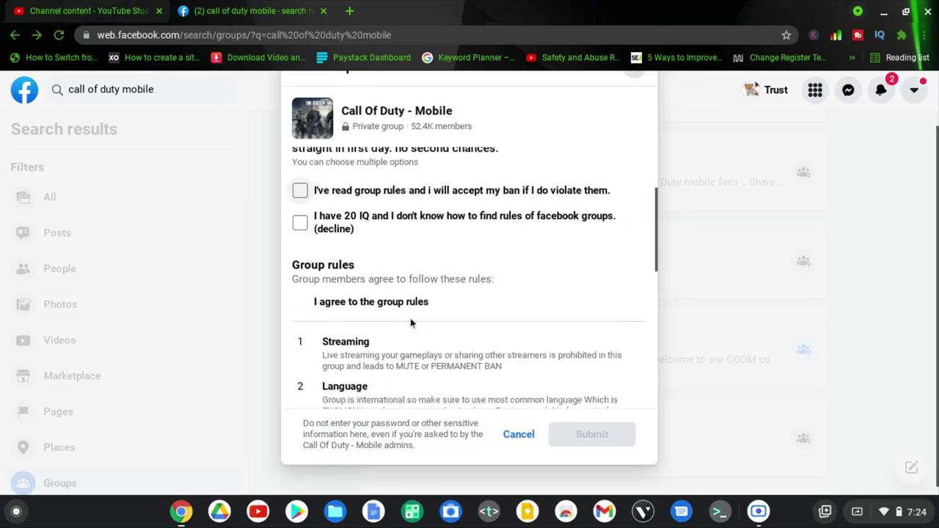
pyautogui.scroll(10, 411, 321)
pyautogui.scroll(-1, 287, 330)
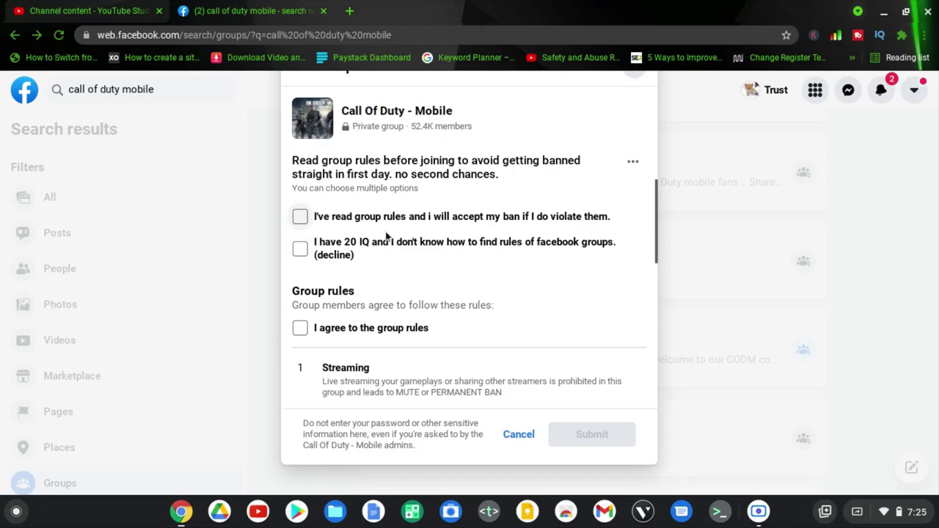
pyautogui.click(300, 217)
pyautogui.click(300, 250)
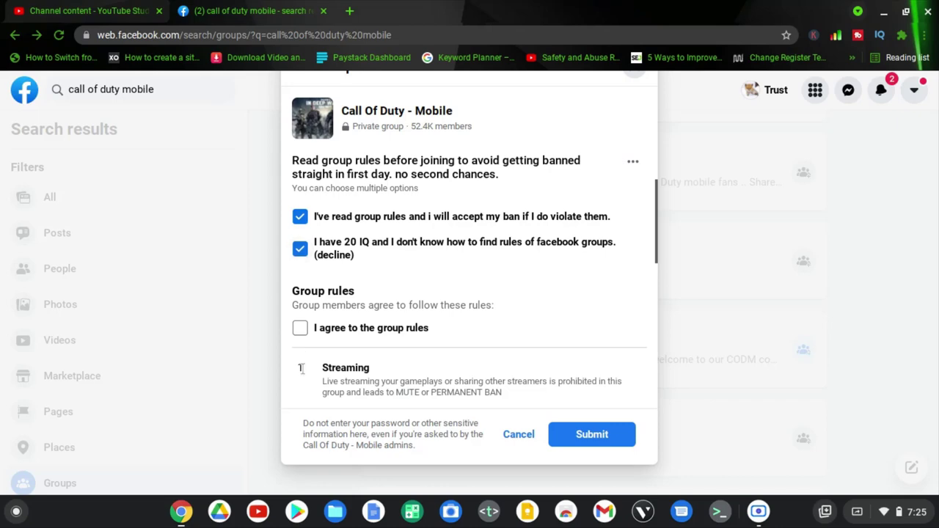
pyautogui.click(300, 329)
# Step: Read through the group rules and submit the membership answers
pyautogui.scroll(-10, 407, 332)
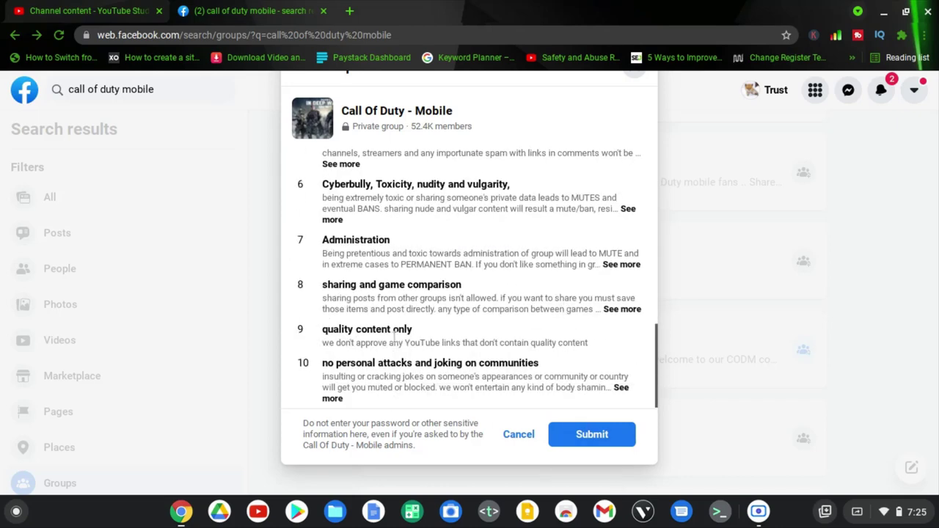
pyautogui.scroll(1, 384, 316)
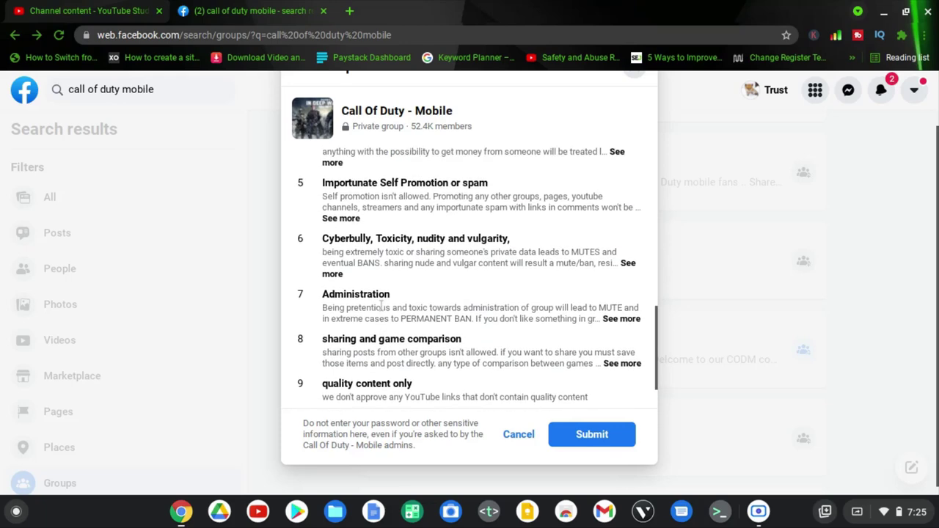
pyautogui.scroll(3, 469, 279)
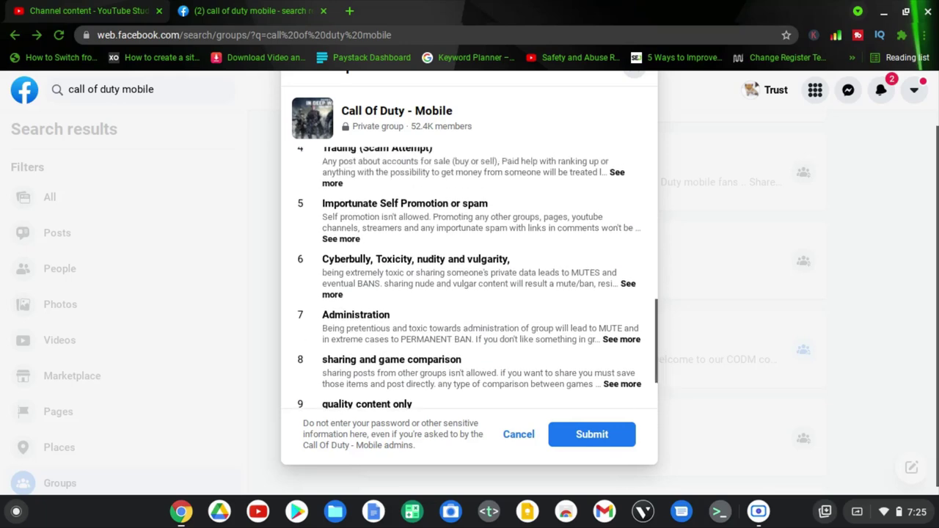
pyautogui.scroll(1, 470, 279)
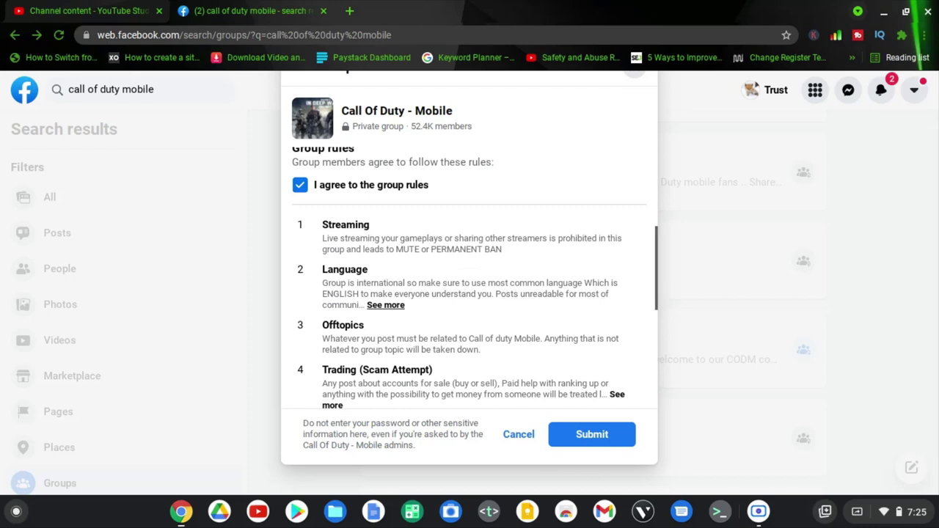
pyautogui.scroll(-3, 571, 288)
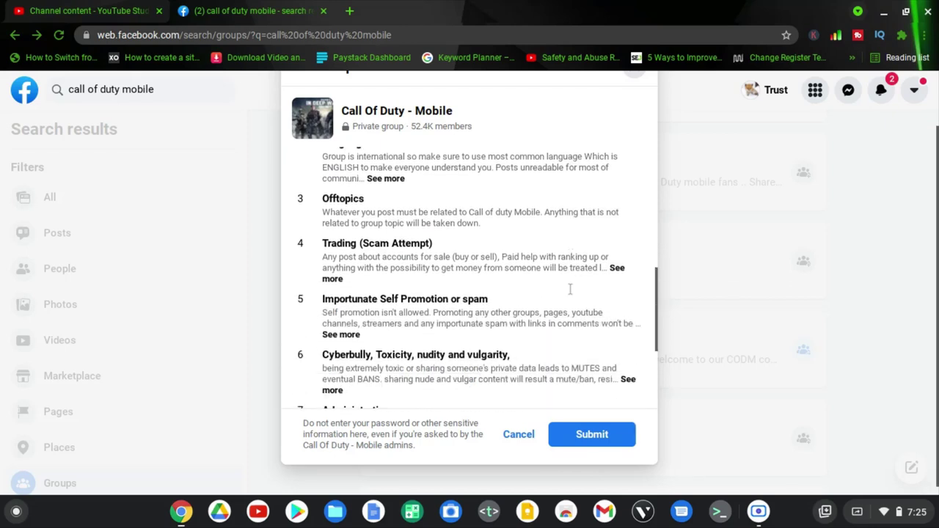
pyautogui.scroll(-2, 470, 279)
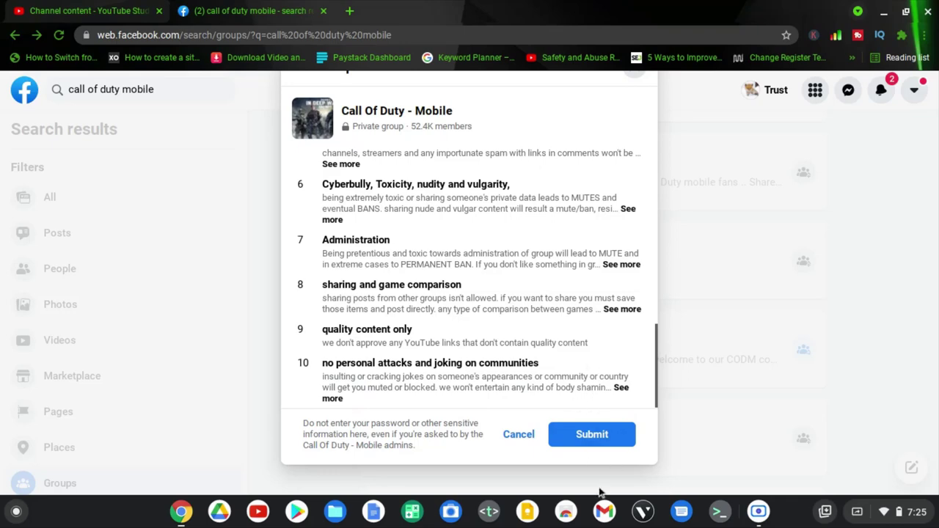
pyautogui.scroll(10, 523, 257)
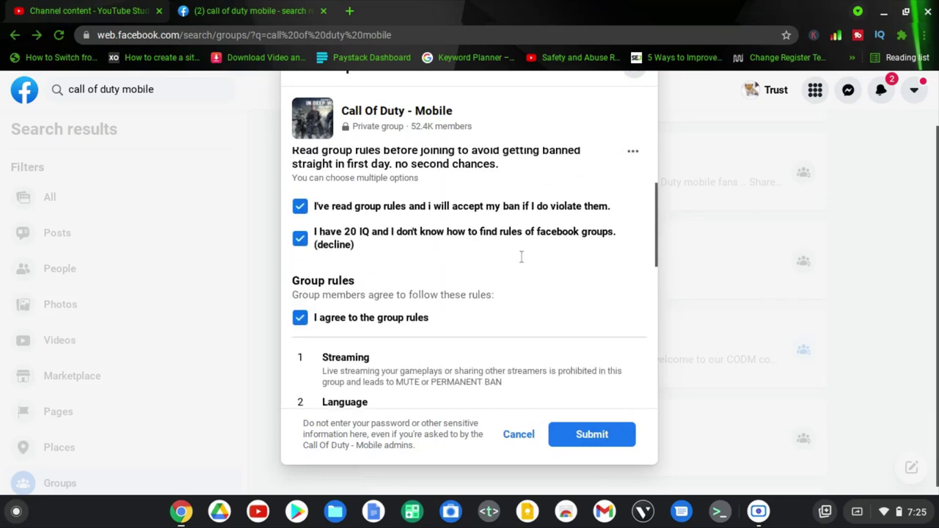
pyautogui.click(590, 437)
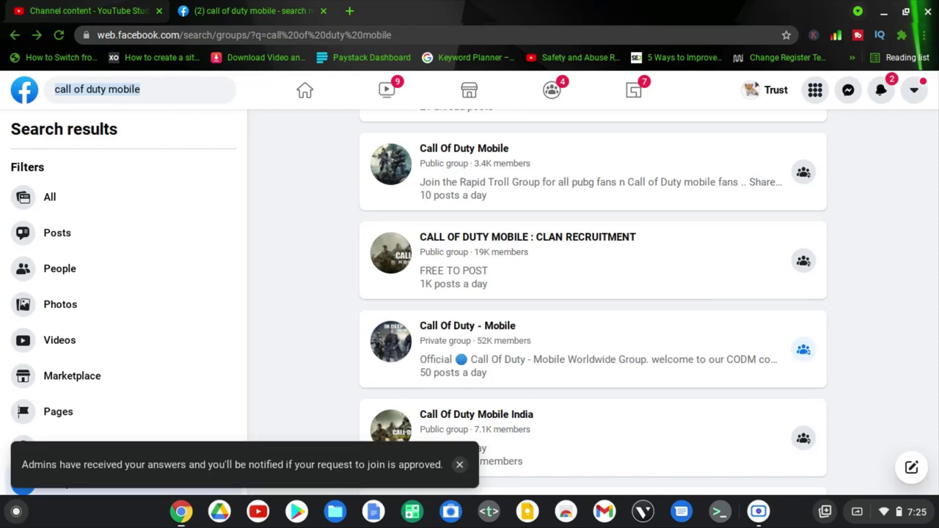
# Step: Scroll past the remaining search results and switch to the Groups feed
pyautogui.scroll(-3, 655, 304)
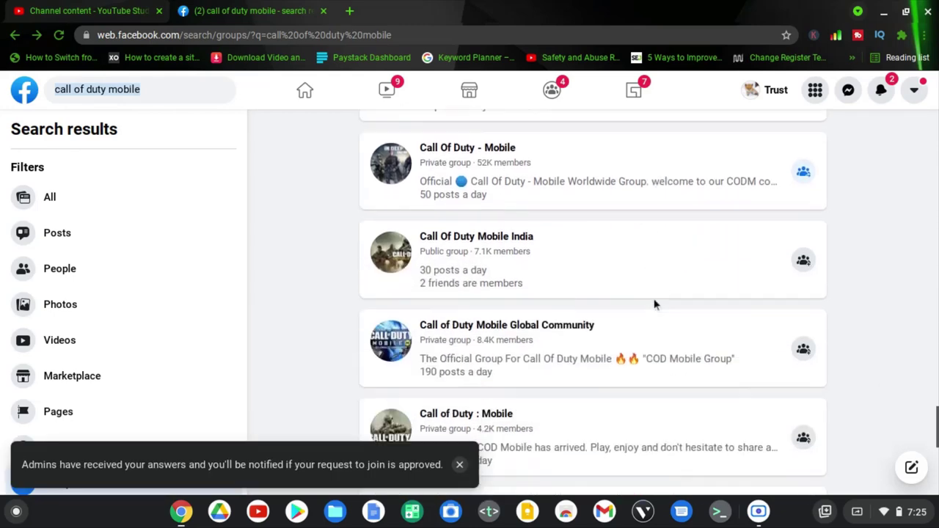
pyautogui.scroll(-5, 593, 302)
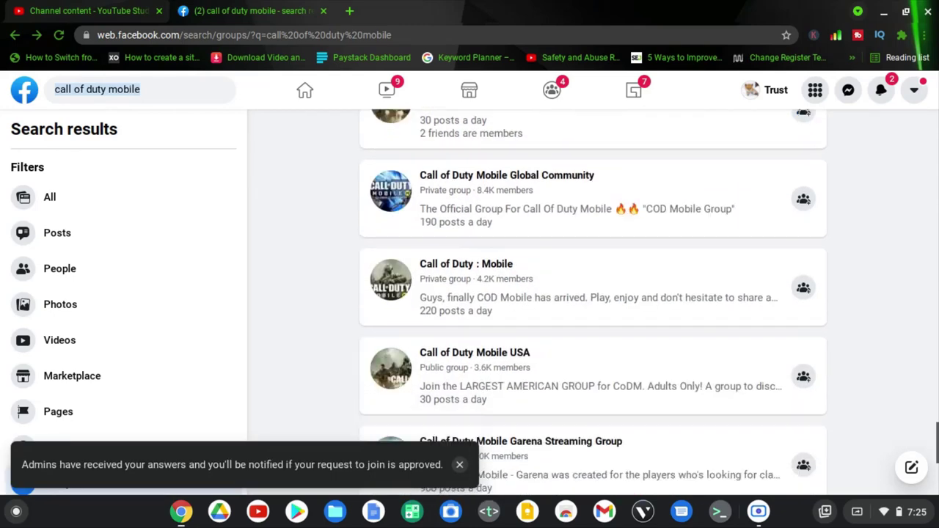
pyautogui.scroll(-2, 594, 303)
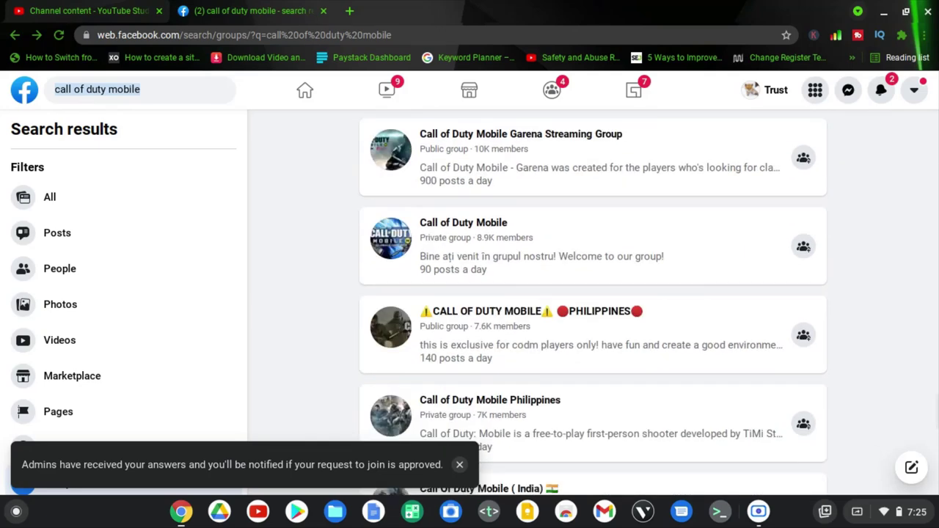
pyautogui.scroll(-6, 593, 303)
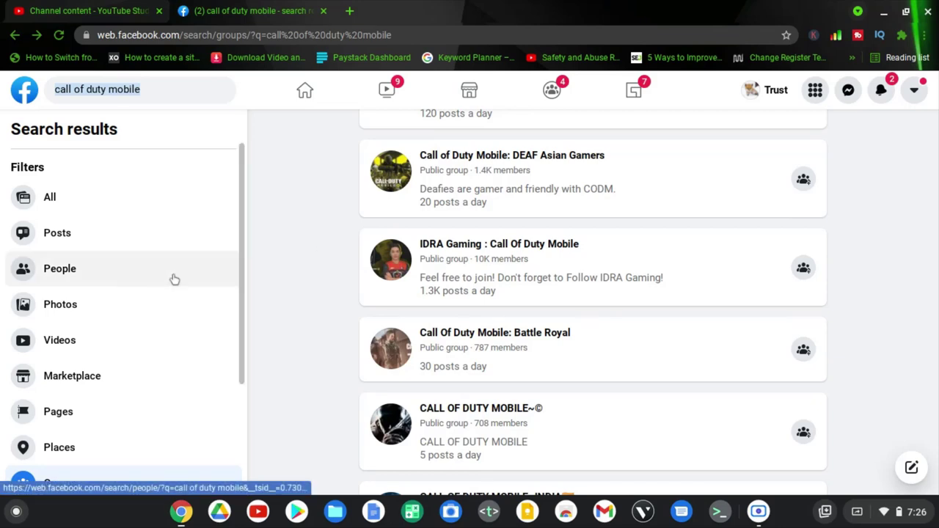
pyautogui.click(557, 95)
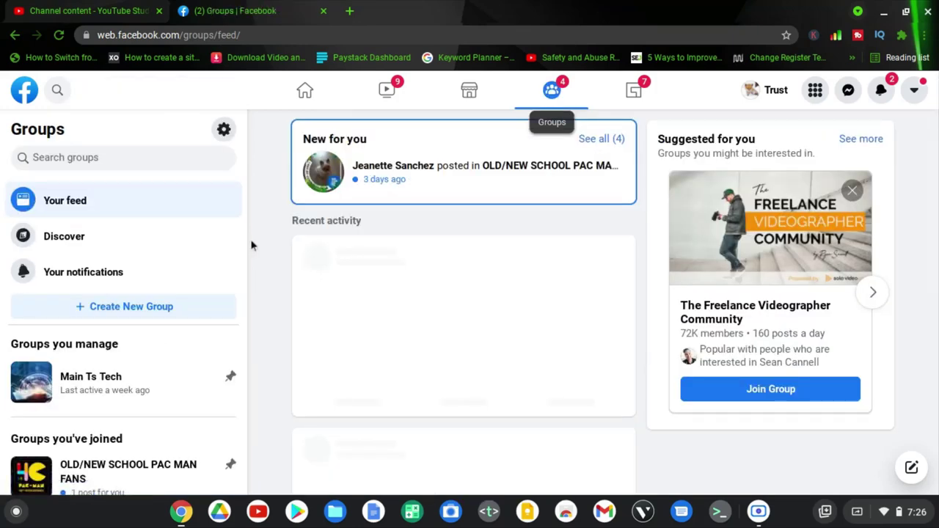
# Step: Open Main Ts Tech from 'Groups you manage' and browse its Manage group sidebar
pyautogui.click(97, 390)
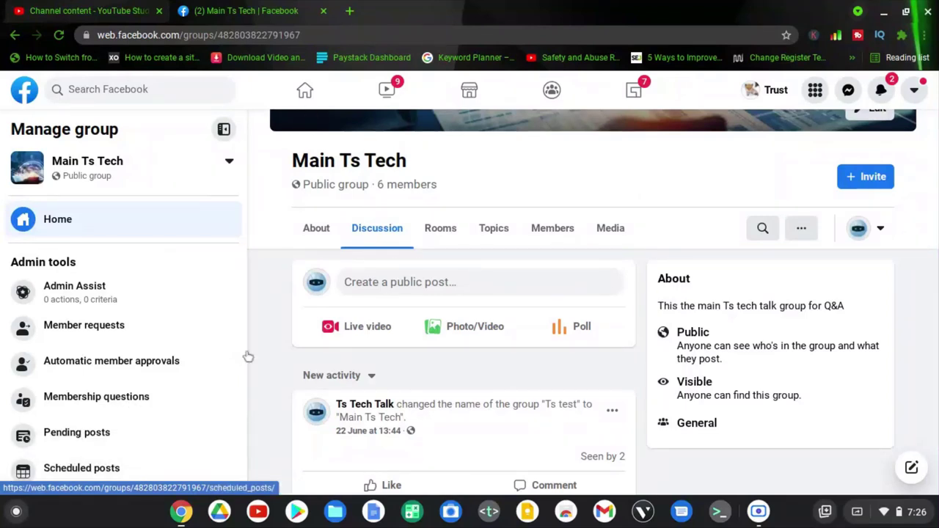
pyautogui.scroll(1, 463, 328)
pyautogui.scroll(1, 477, 331)
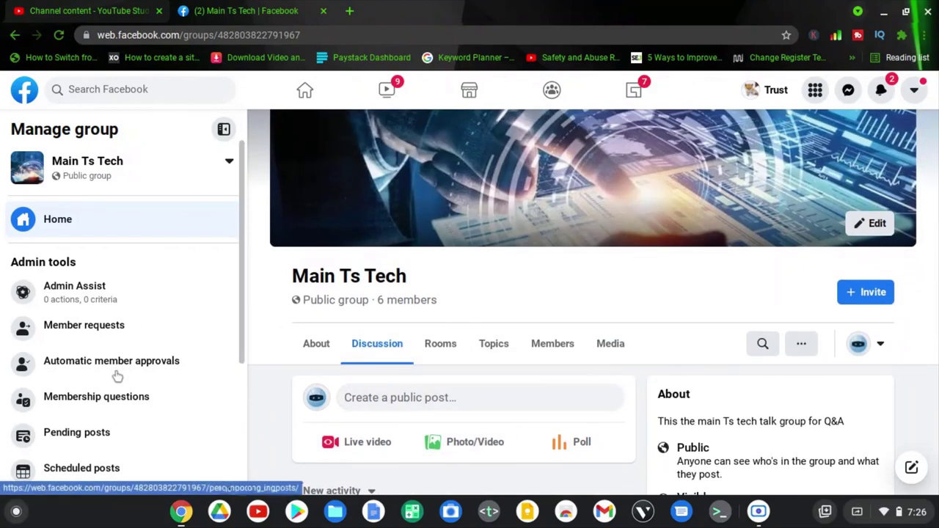
pyautogui.scroll(-1, 116, 376)
pyautogui.scroll(-1, 116, 376)
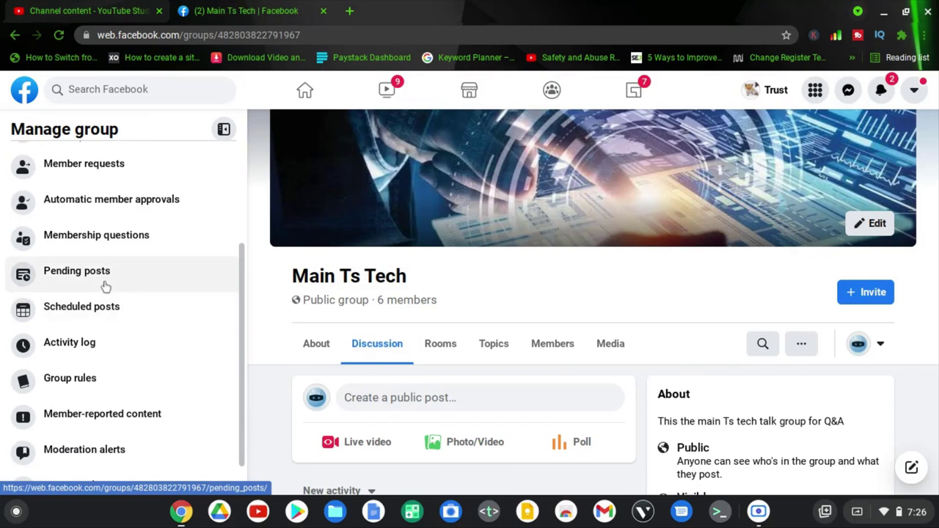
pyautogui.scroll(-1, 105, 286)
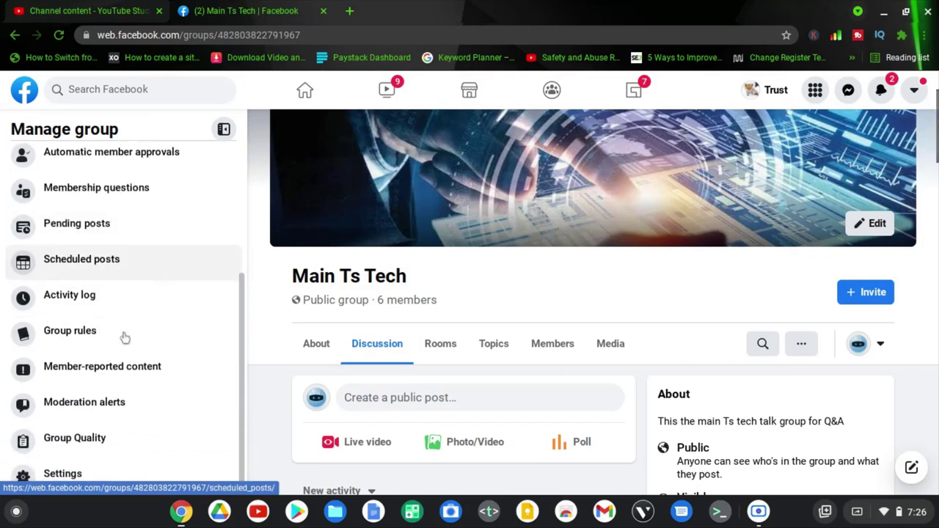
pyautogui.scroll(4, 113, 273)
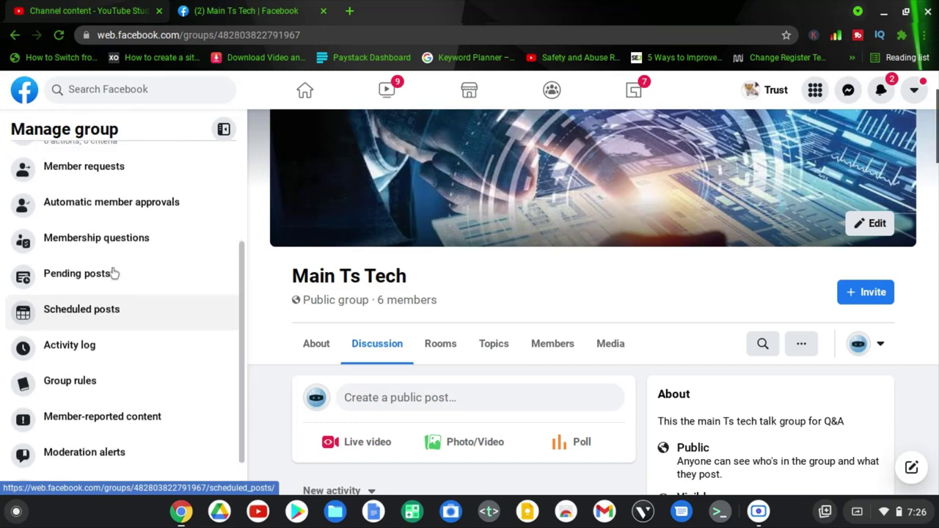
pyautogui.scroll(-4, 117, 312)
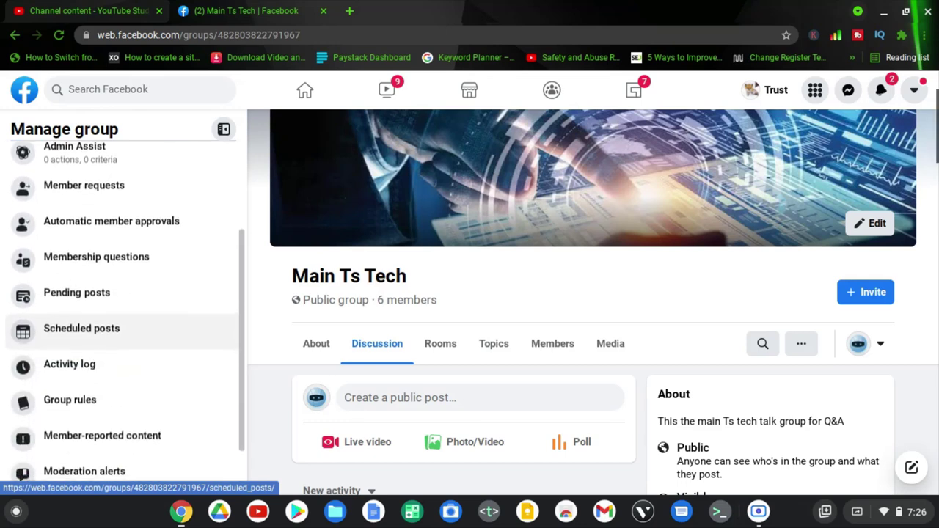
pyautogui.scroll(3, 110, 235)
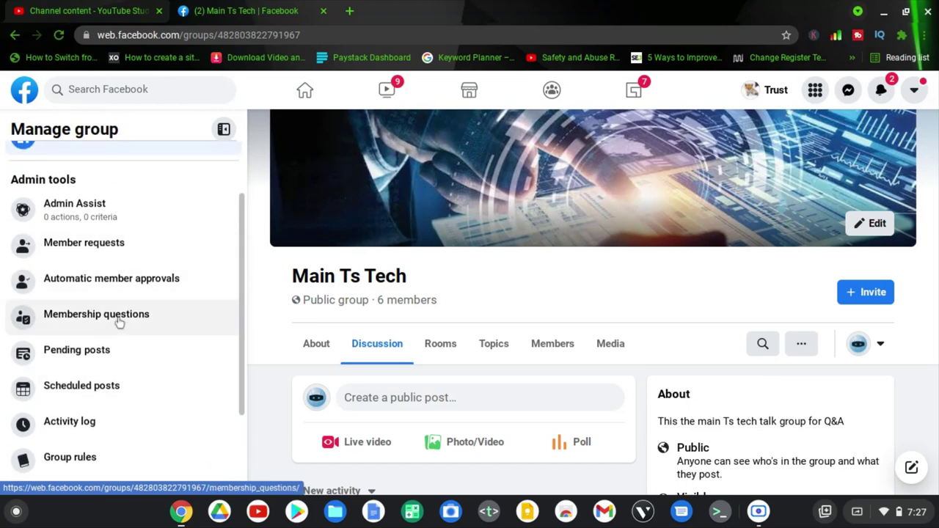
pyautogui.click(120, 323)
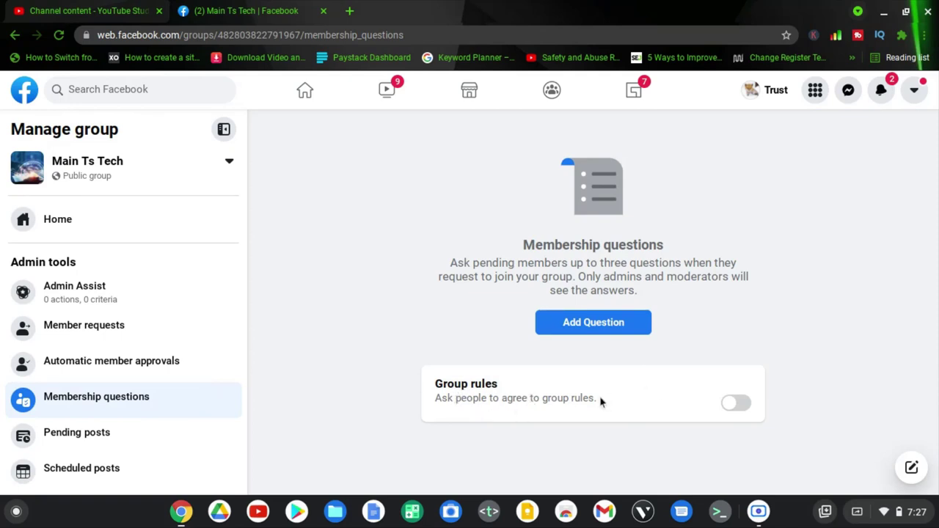
pyautogui.click(738, 405)
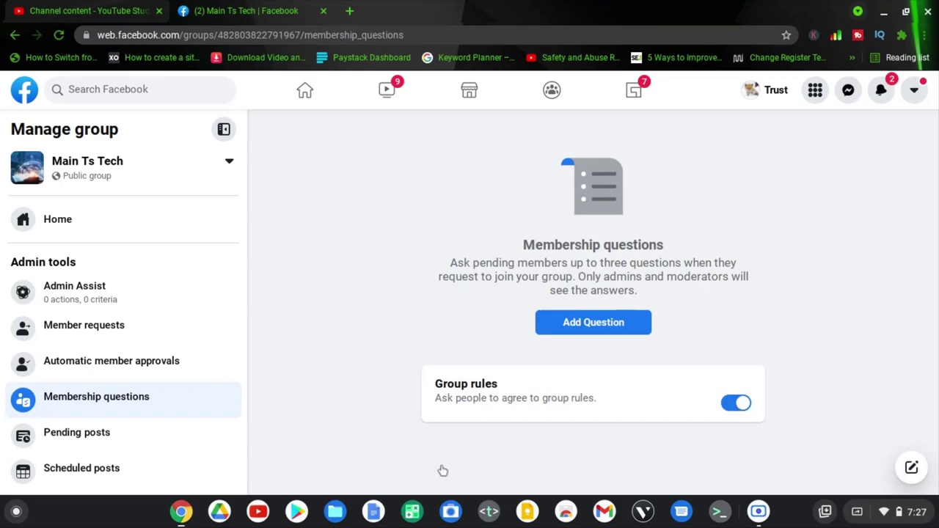
pyautogui.scroll(-3, 107, 325)
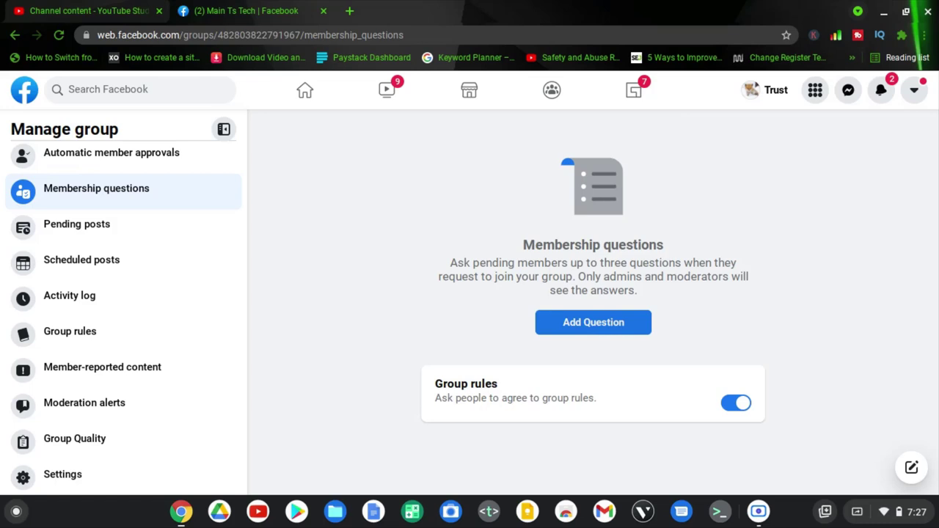
# Step: Add a Checkboxes membership question reading 'What is your favourite browser?'
pyautogui.click(567, 323)
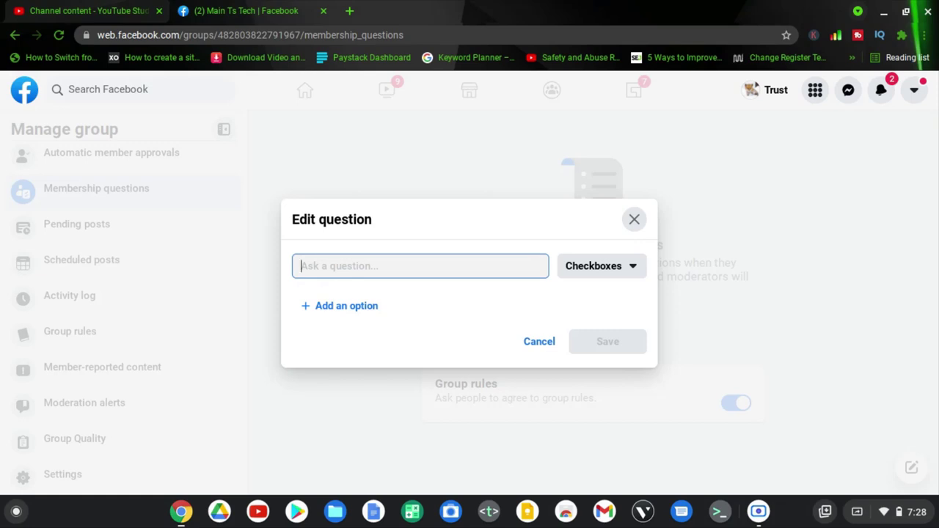
pyautogui.write('What is your fav')
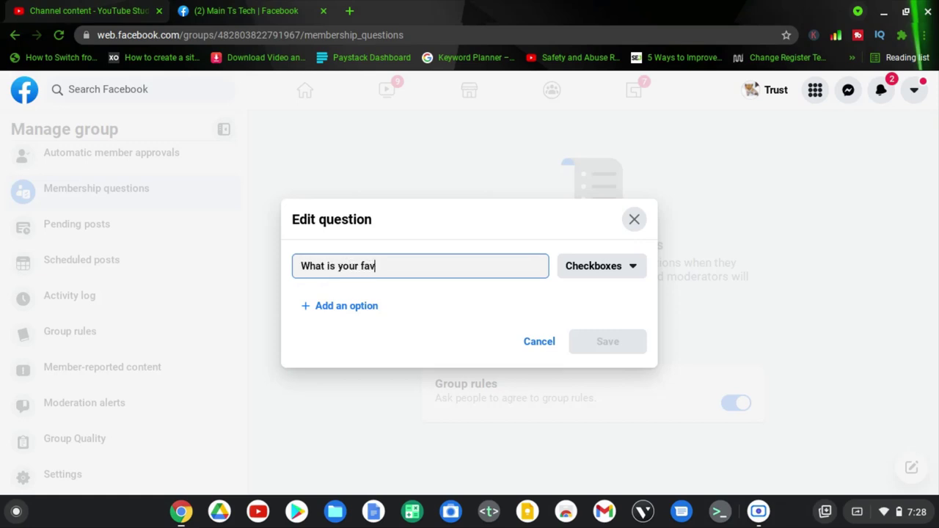
pyautogui.write('ourite browser?')
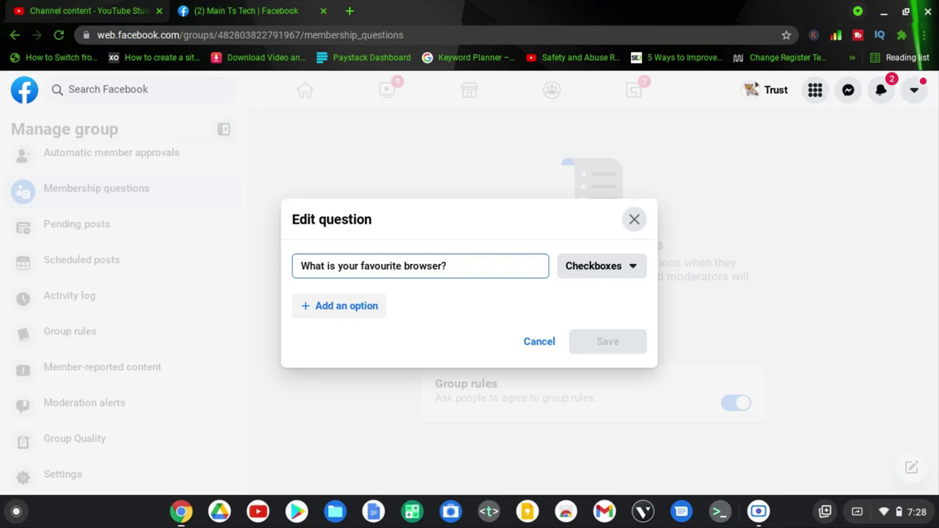
# Step: Add answer options 'Chrome browser' and 'Firefox' to the browser question
pyautogui.click(330, 307)
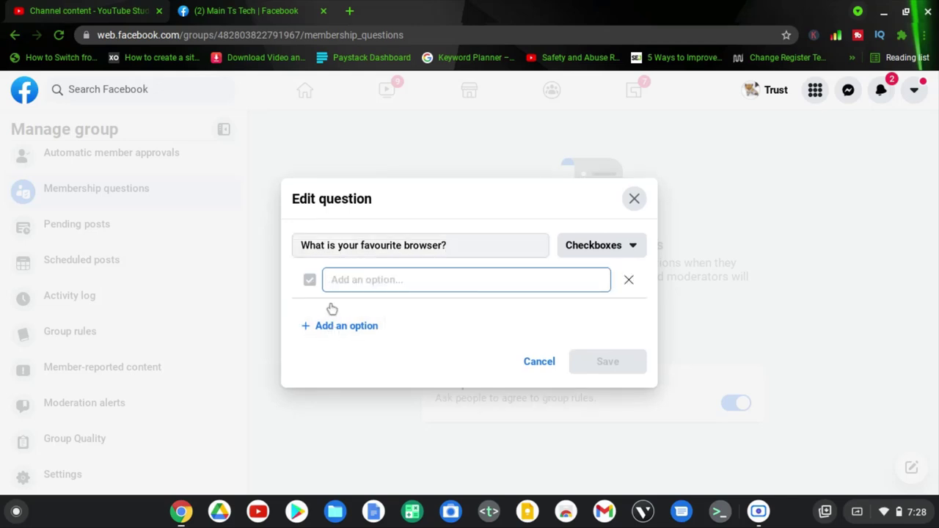
pyautogui.write('V')
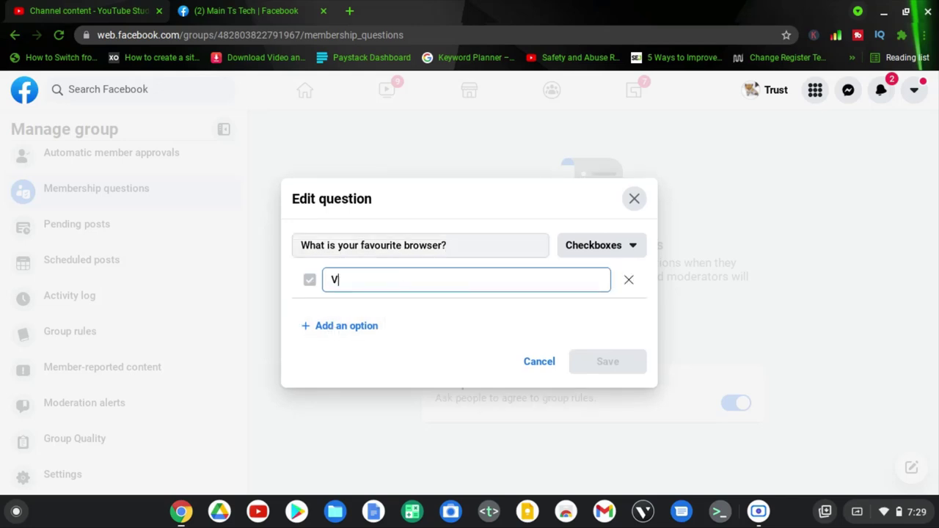
pyautogui.write('hrome browser')
pyautogui.click(336, 280)
pyautogui.press('BackSpace')
pyautogui.write('C')
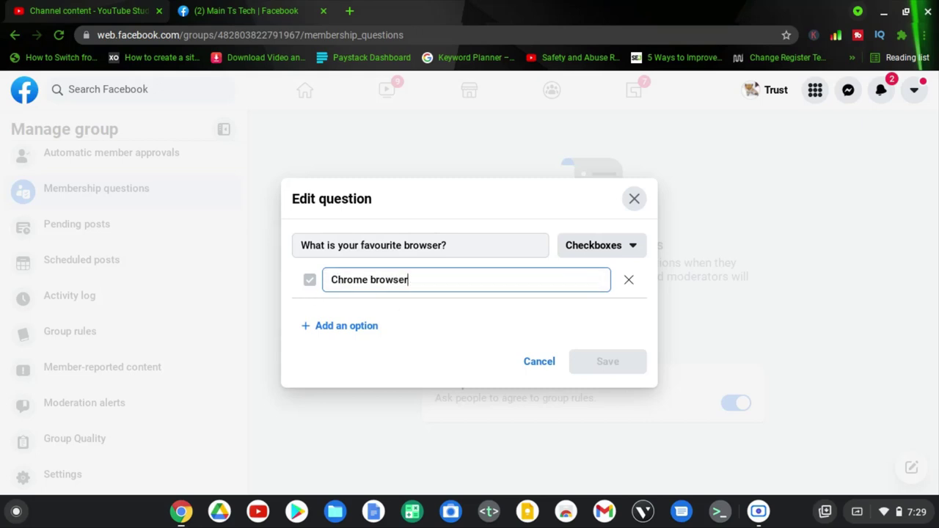
pyautogui.click(341, 327)
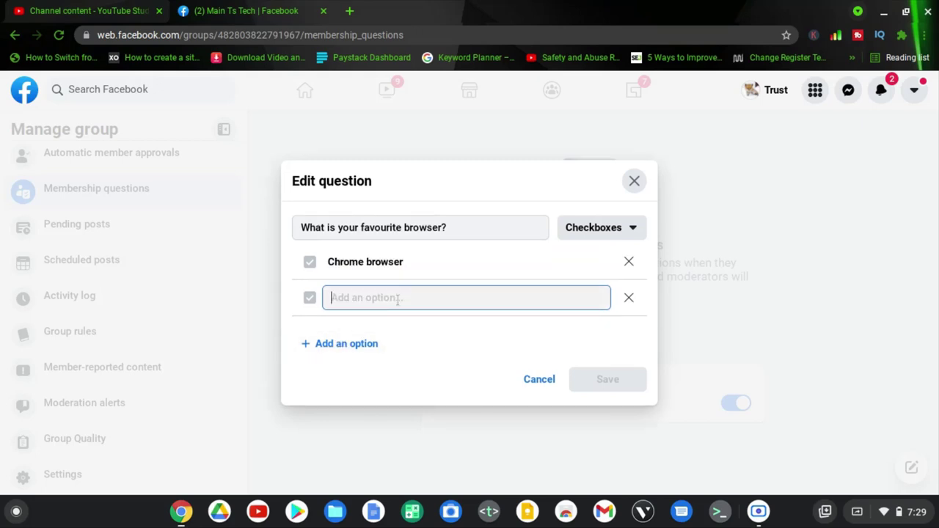
pyautogui.write('Fitr')
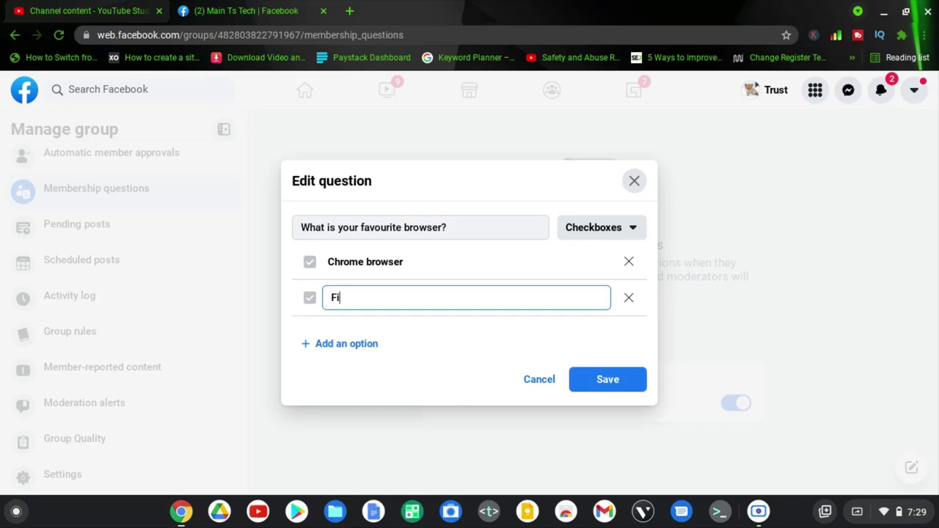
pyautogui.press('BackSpace')
pyautogui.press('BackSpace')
pyautogui.write('re fo')
pyautogui.press('BackSpace')
pyautogui.press('BackSpace')
pyautogui.press('BackSpace')
pyautogui.write('fox')
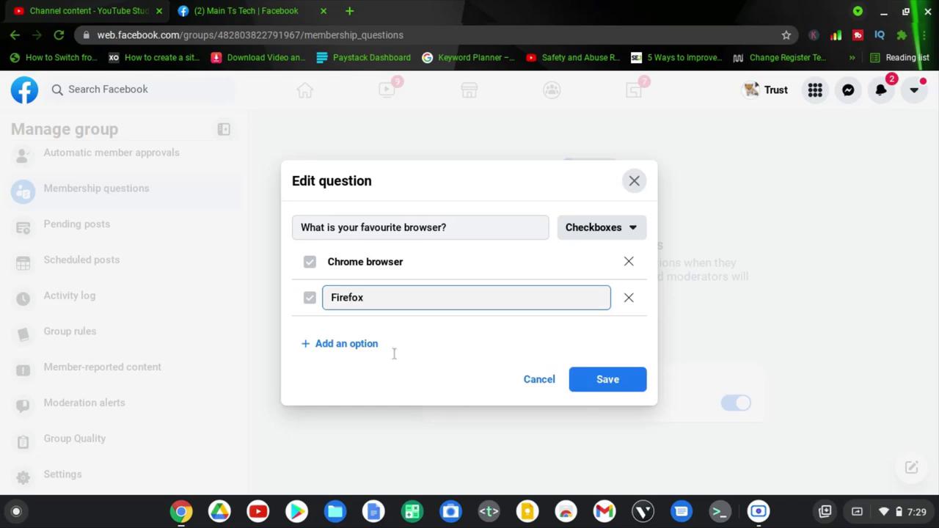
# Step: Discard an empty option and correct the second option to 'Mozilla Firefox'
pyautogui.click(326, 344)
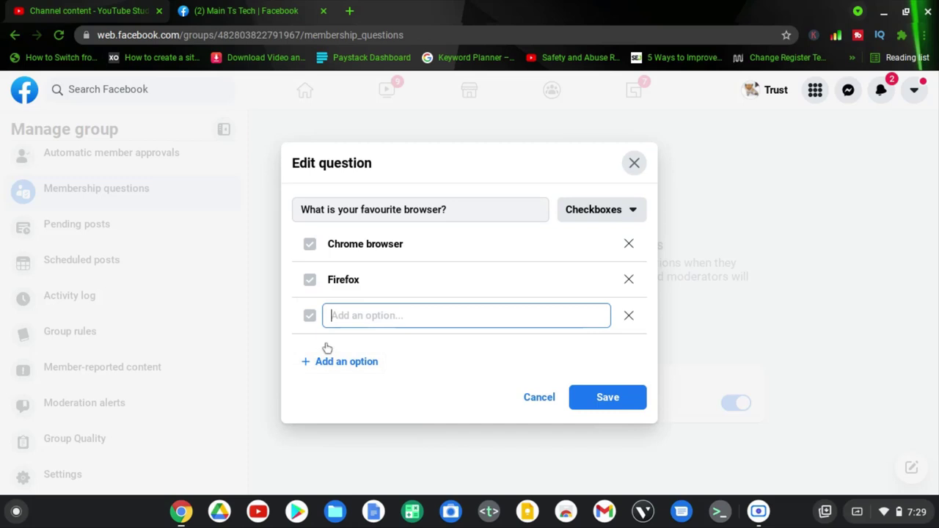
pyautogui.click(363, 284)
pyautogui.click(356, 301)
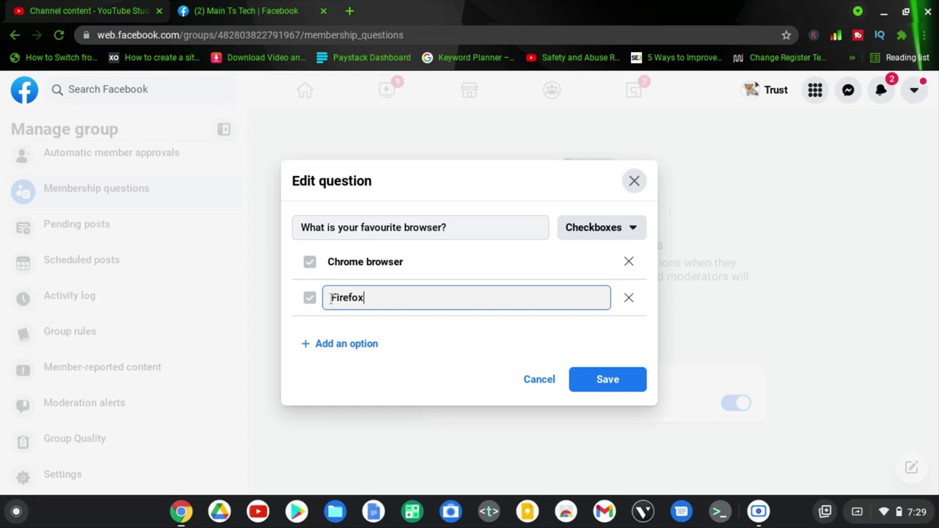
pyautogui.press('Home')
pyautogui.write('Mozi')
pyautogui.press('BackSpace')
pyautogui.press('BackSpace')
pyautogui.press('Home')
pyautogui.press('Right')
pyautogui.write('o')
pyautogui.press('End')
pyautogui.press('BackSpace')
pyautogui.press('Left')
pyautogui.press('Left')
pyautogui.press('Left')
pyautogui.press('Left')
pyautogui.press('Left')
pyautogui.press('Left')
pyautogui.press('Left')
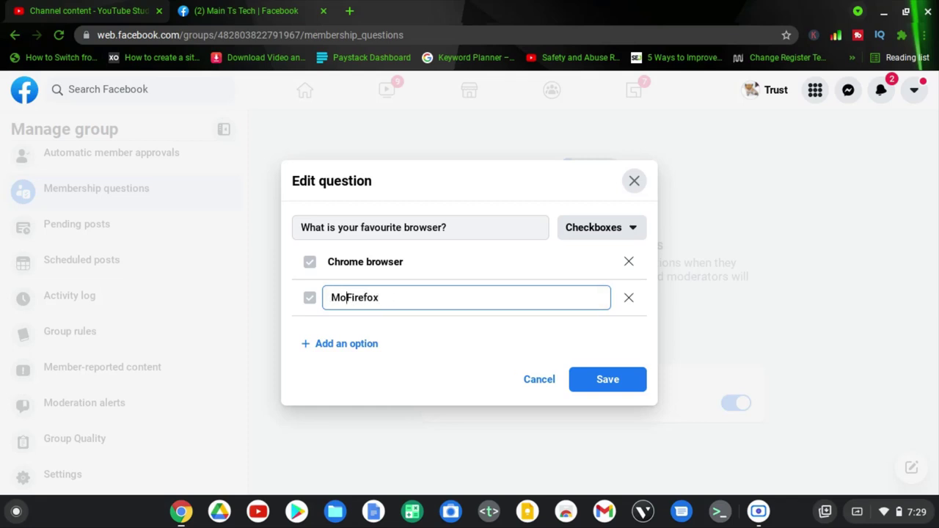
pyautogui.write('z')
pyautogui.press('End')
pyautogui.write('ila')
pyautogui.press('BackSpace')
pyautogui.press('BackSpace')
pyautogui.press('BackSpace')
pyautogui.write('ila')
pyautogui.press('End')
pyautogui.press('Left')
pyautogui.press('Left')
pyautogui.press('Left')
pyautogui.press('Left')
pyautogui.press('Left')
pyautogui.press('Left')
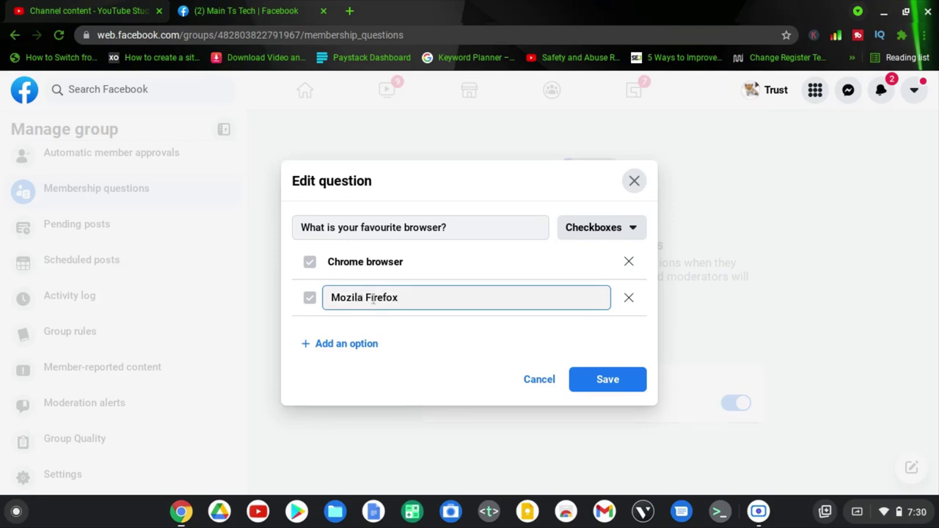
pyautogui.write('l')
pyautogui.press('End')
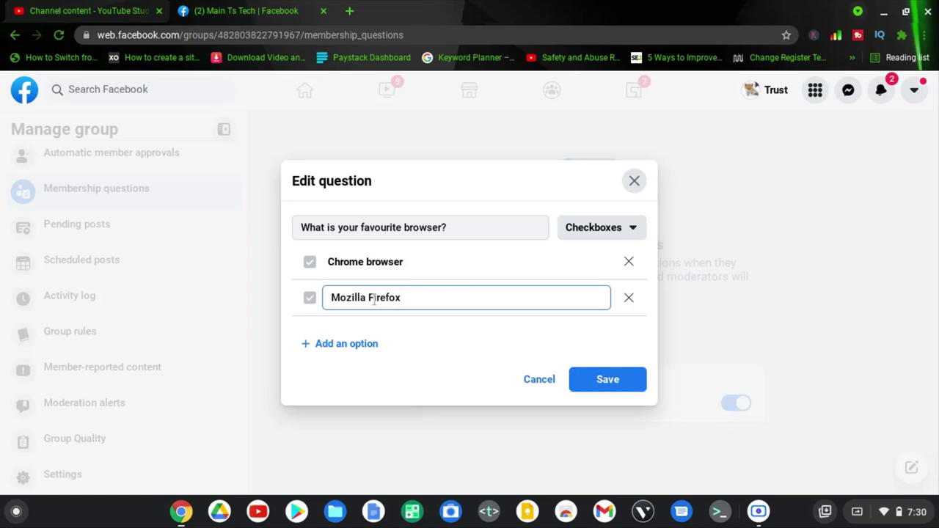
# Step: Add 'Brave browser' and 'Opera browser' options and save the question
pyautogui.click(355, 345)
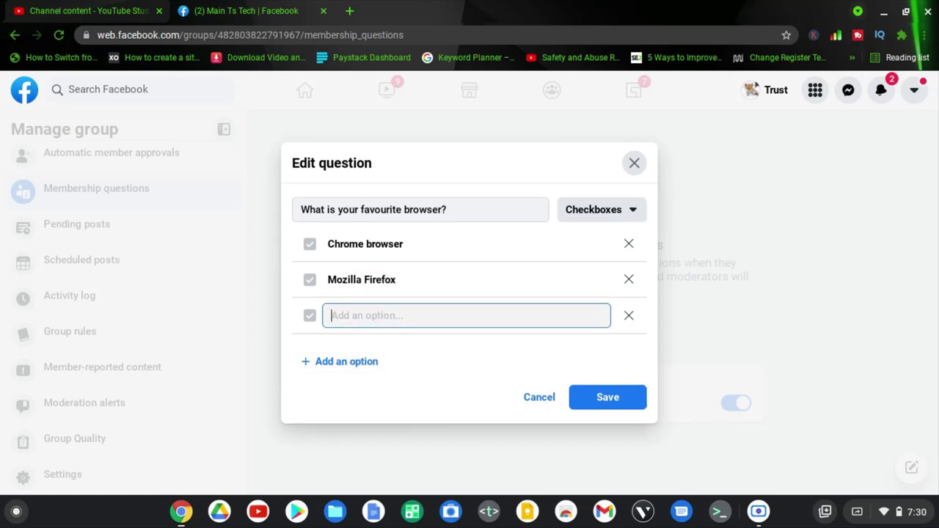
pyautogui.write('Brace bro')
pyautogui.press('BackSpace')
pyautogui.press('BackSpace')
pyautogui.press('BackSpace')
pyautogui.press('BackSpace')
pyautogui.press('BackSpace')
pyautogui.press('BackSpace')
pyautogui.write('ve browser')
pyautogui.click(367, 361)
pyautogui.write('Opera browser')
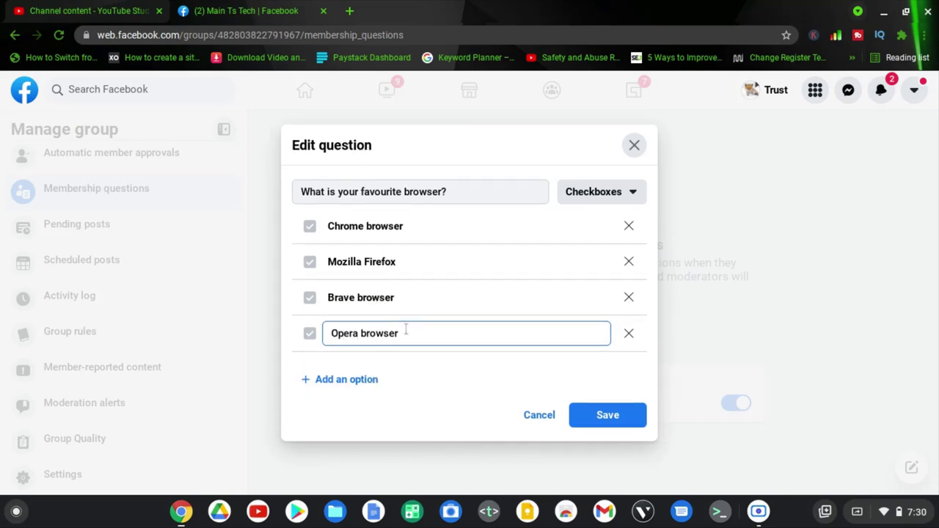
pyautogui.click(608, 415)
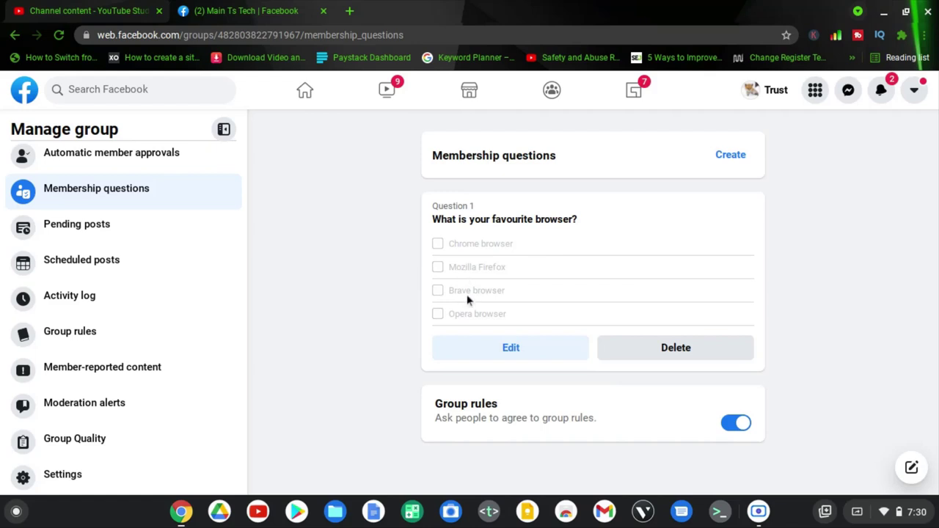
# Step: Create a multiple-choice question reading 'Which is your best social media site'
pyautogui.click(731, 156)
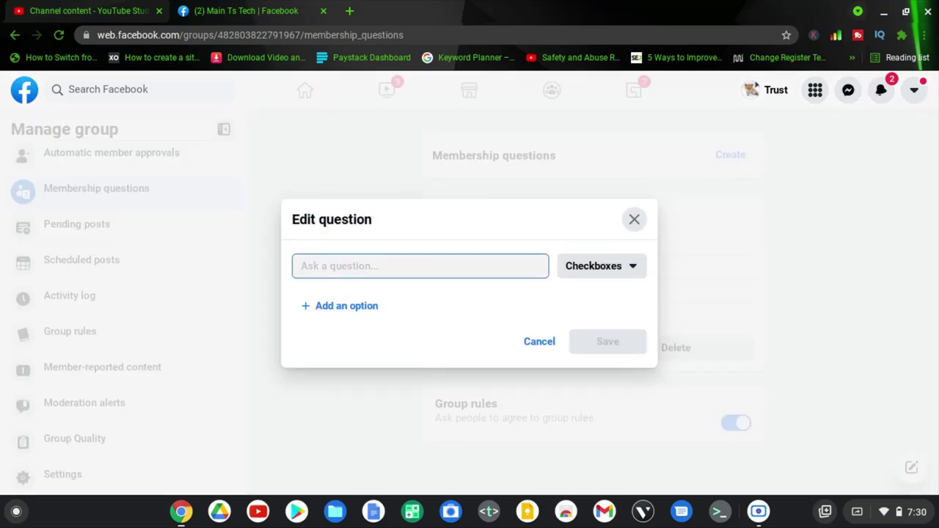
pyautogui.write('What is')
pyautogui.press('BackSpace')
pyautogui.press('BackSpace')
pyautogui.press('BackSpace')
pyautogui.press('BackSpace')
pyautogui.press('BackSpace')
pyautogui.write('ich is your best ')
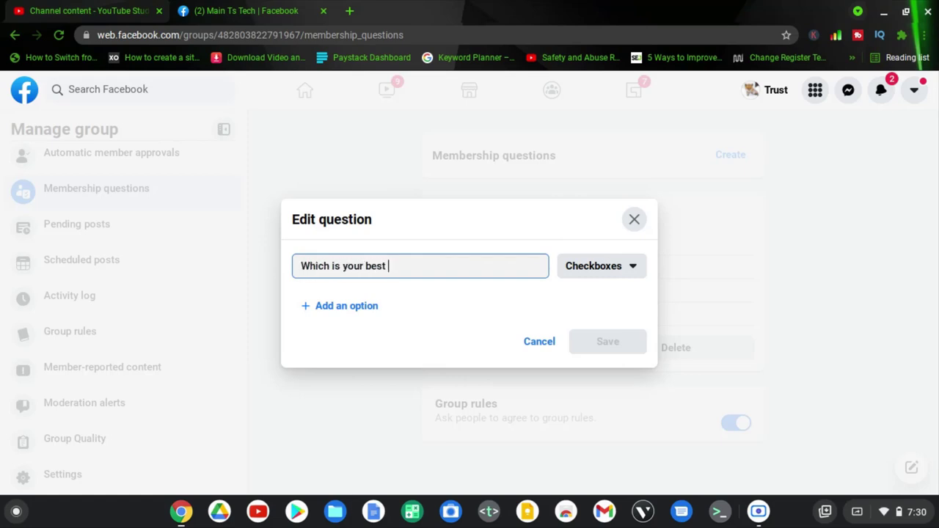
pyautogui.write('social media site')
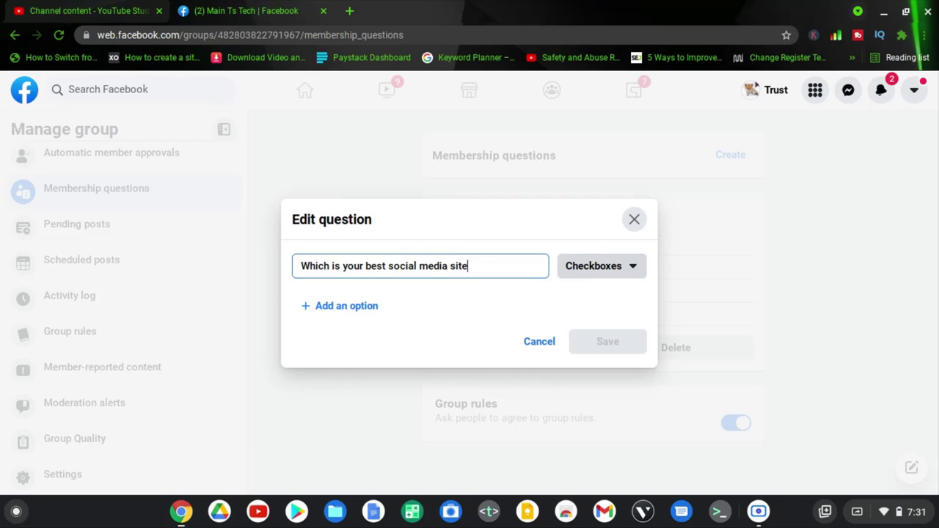
pyautogui.click(573, 276)
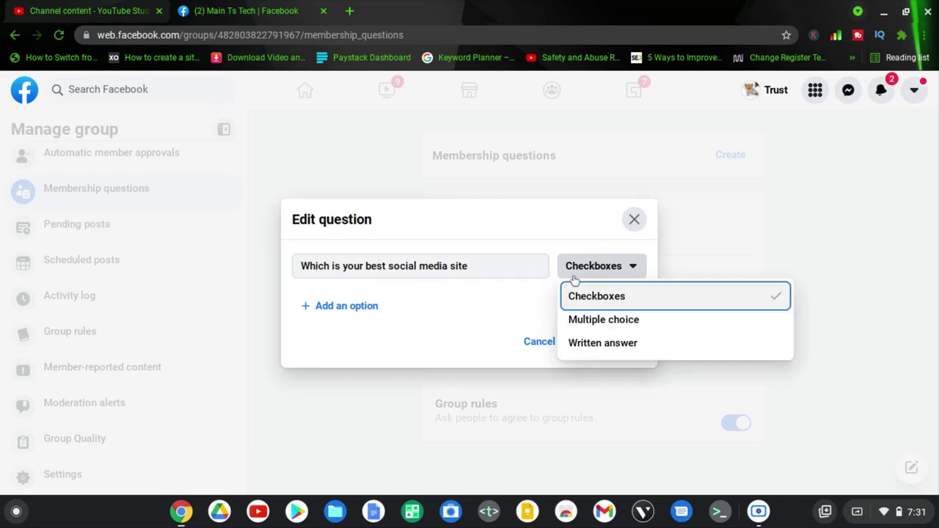
pyautogui.click(612, 323)
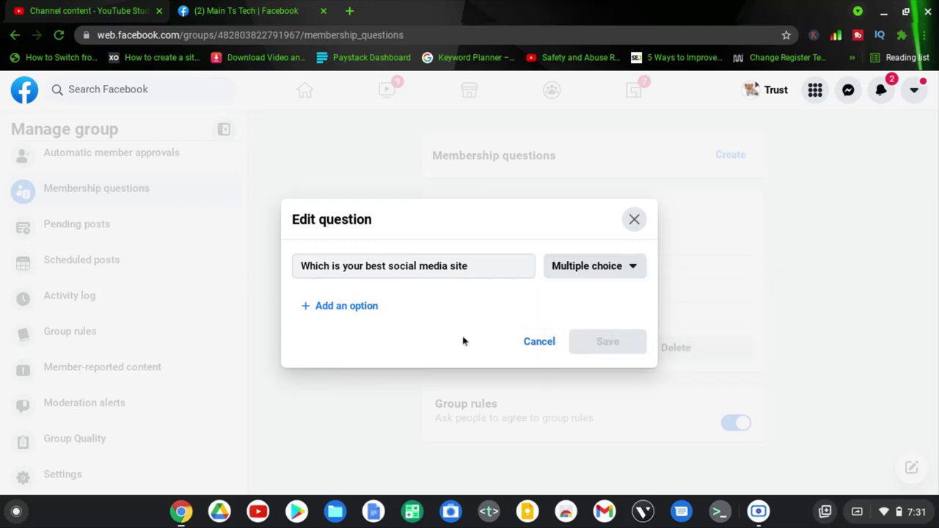
# Step: Give it options Facebook, Twitter and Instagram, remove the empty option, and save
pyautogui.click(376, 307)
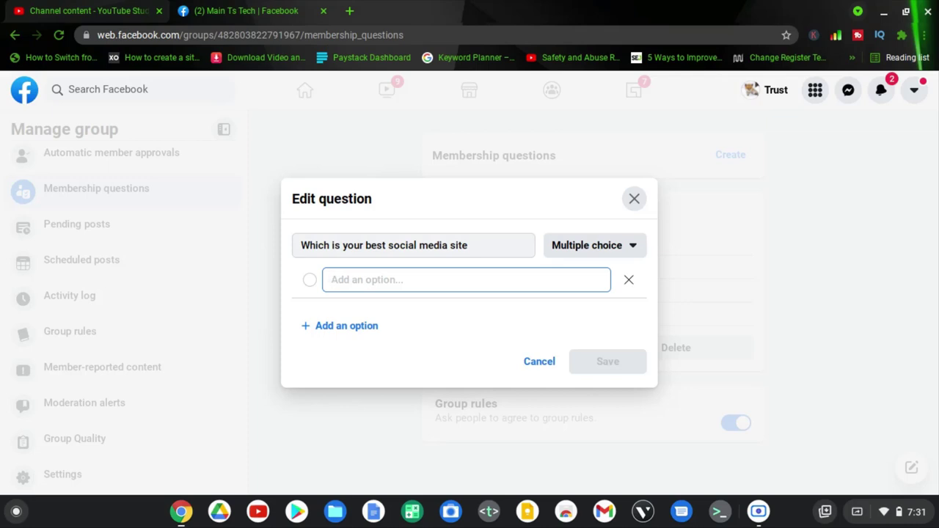
pyautogui.write('Facebook')
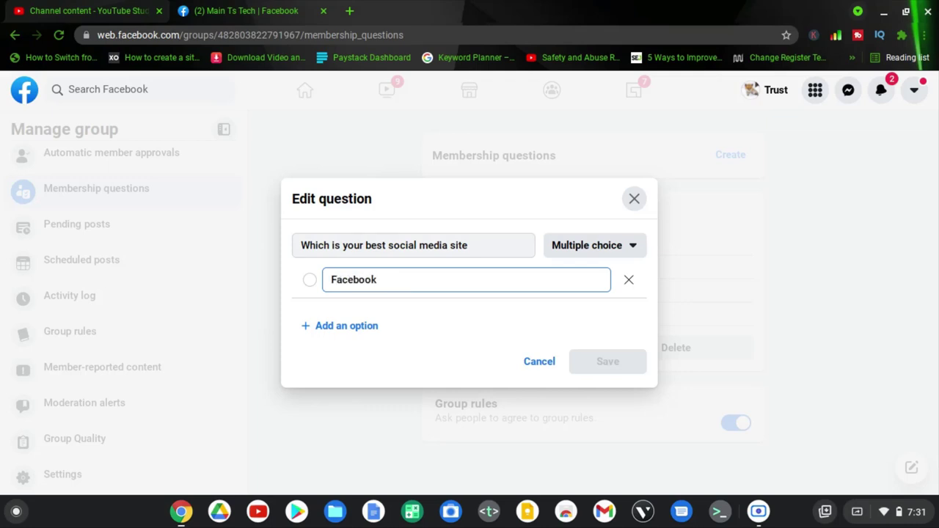
pyautogui.click(365, 328)
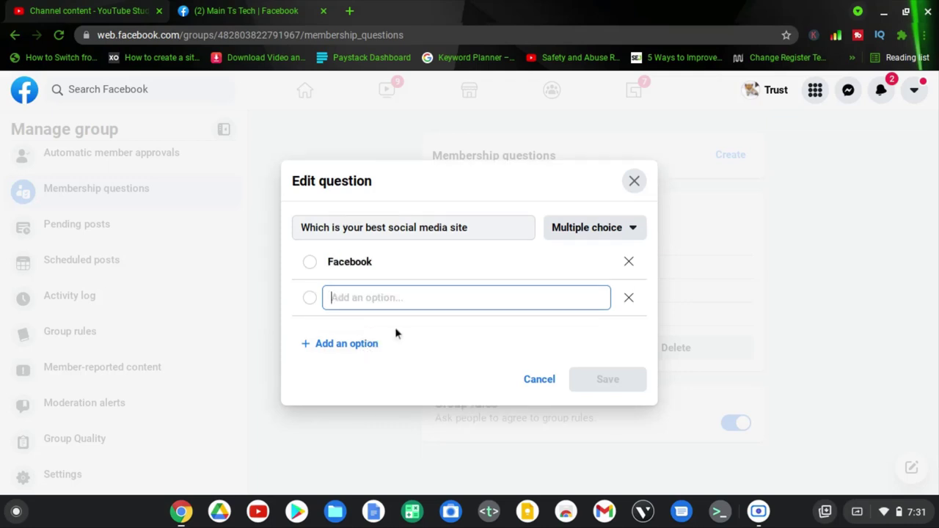
pyautogui.write('Twitter')
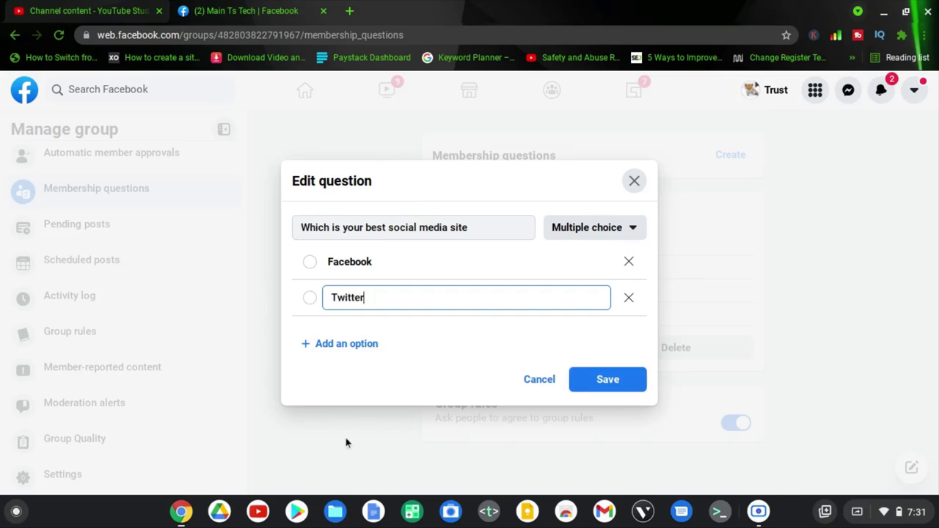
pyautogui.click(351, 344)
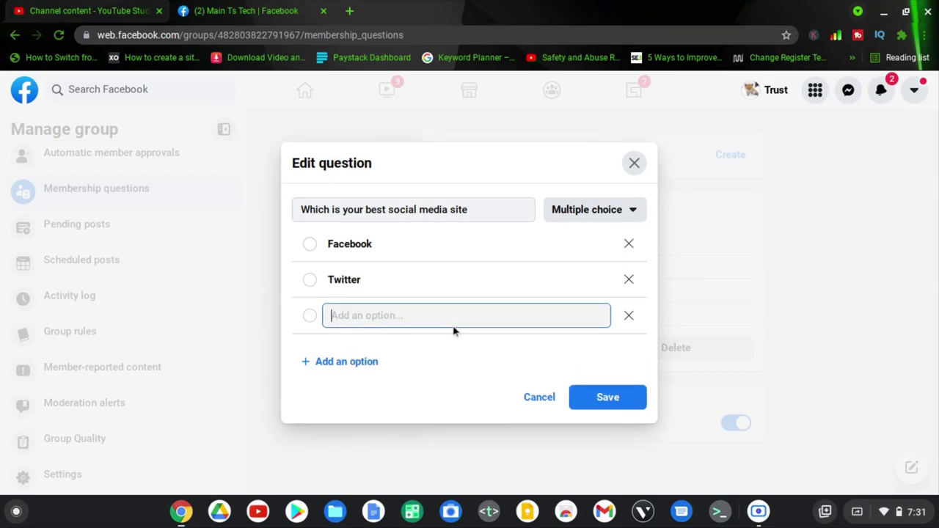
pyautogui.write('Instagram')
pyautogui.click(357, 372)
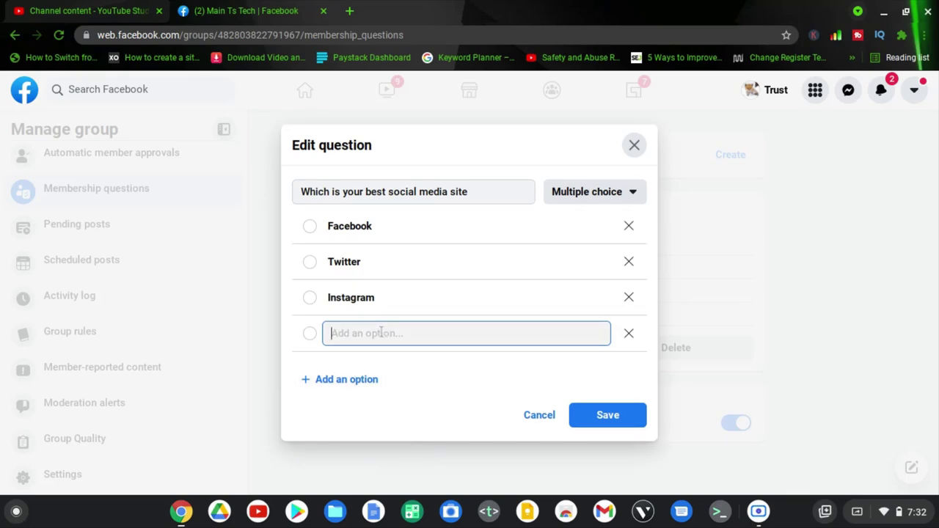
pyautogui.click(628, 336)
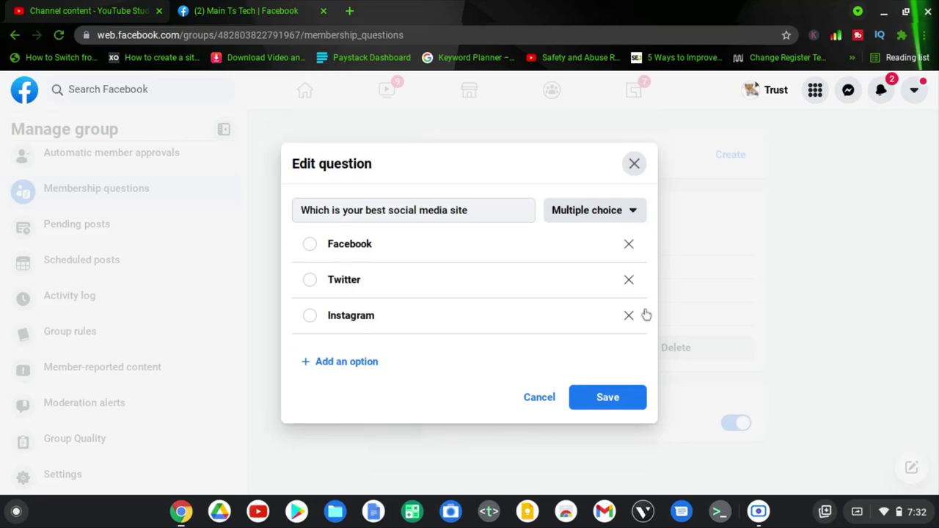
pyautogui.click(606, 399)
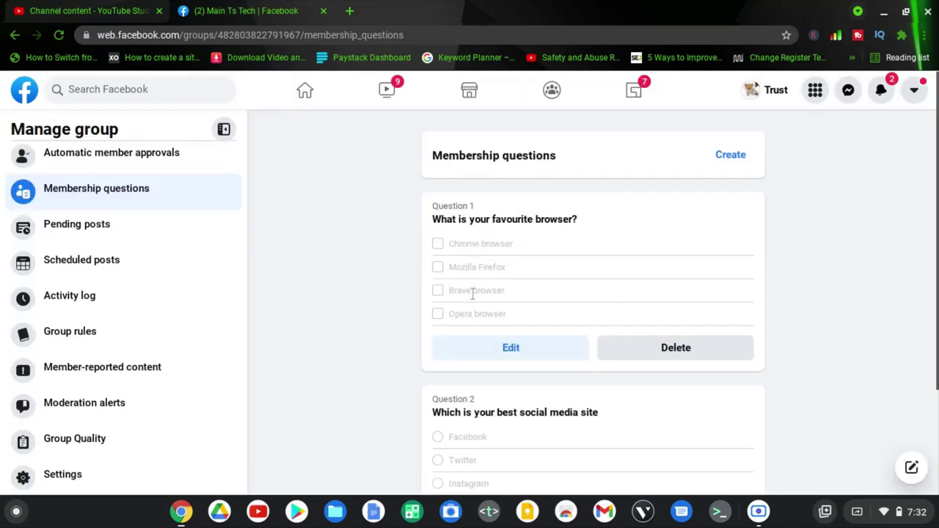
pyautogui.scroll(-3, 636, 285)
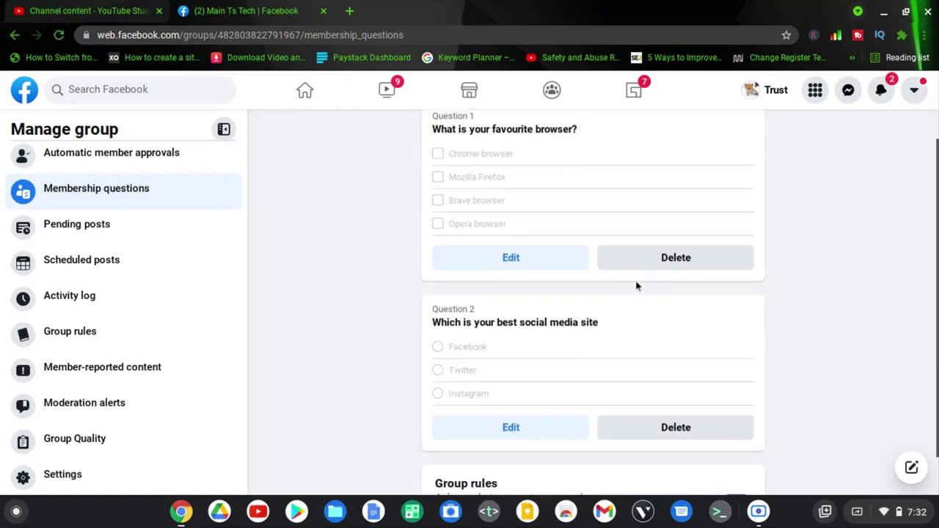
pyautogui.scroll(3, 536, 295)
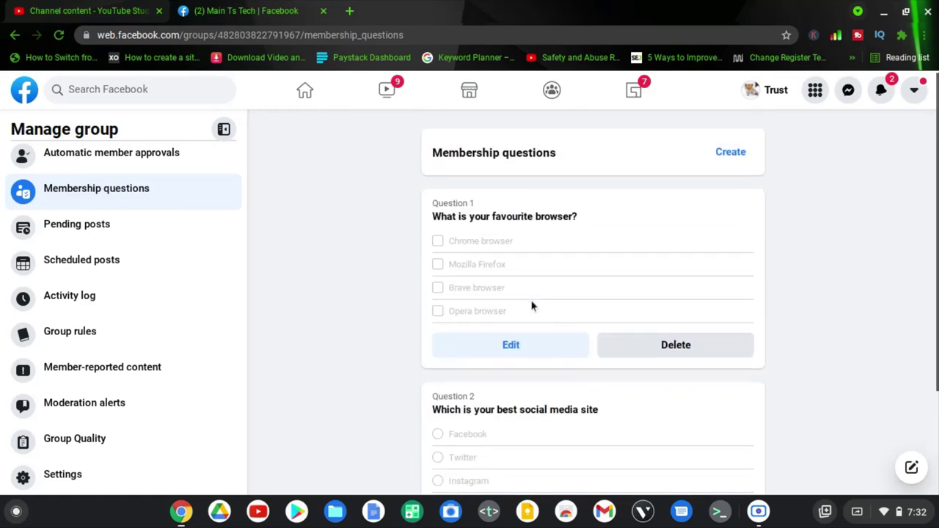
# Step: Start a new membership question worded 'Why do you want to join us?'
pyautogui.click(736, 155)
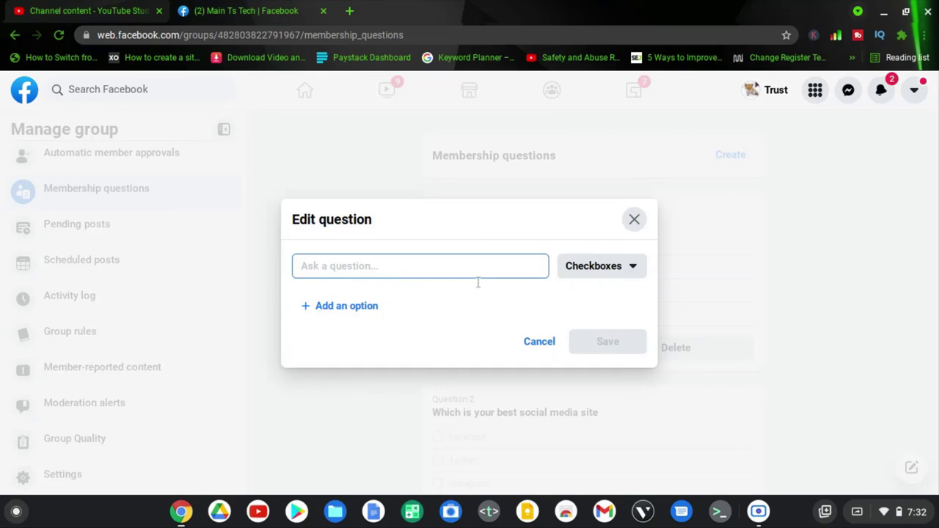
pyautogui.write('Why do you want to join us?')
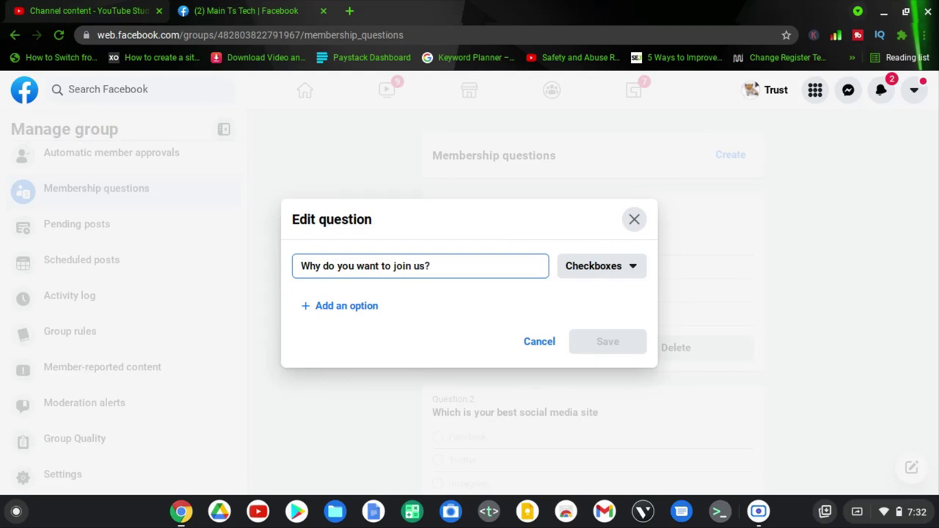
# Step: Change the question type from Checkboxes to Written answer and save it
pyautogui.click(581, 272)
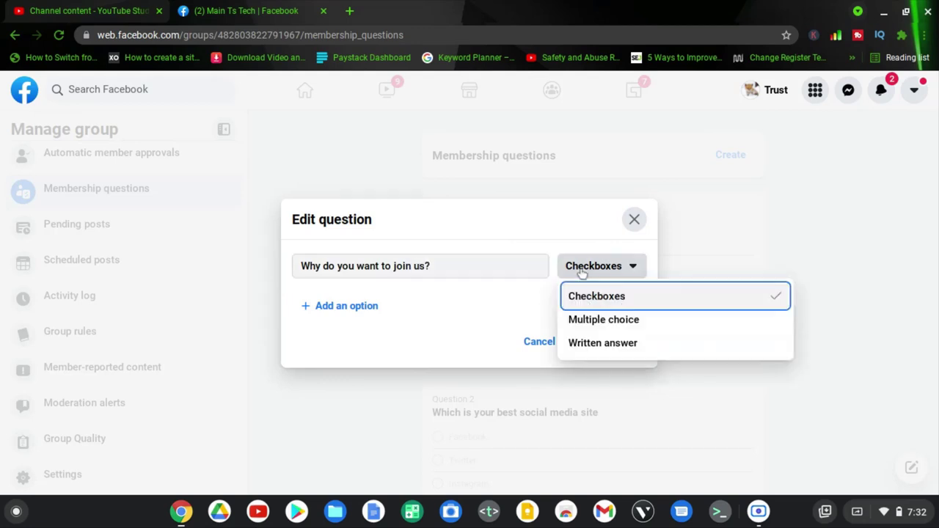
pyautogui.click(590, 345)
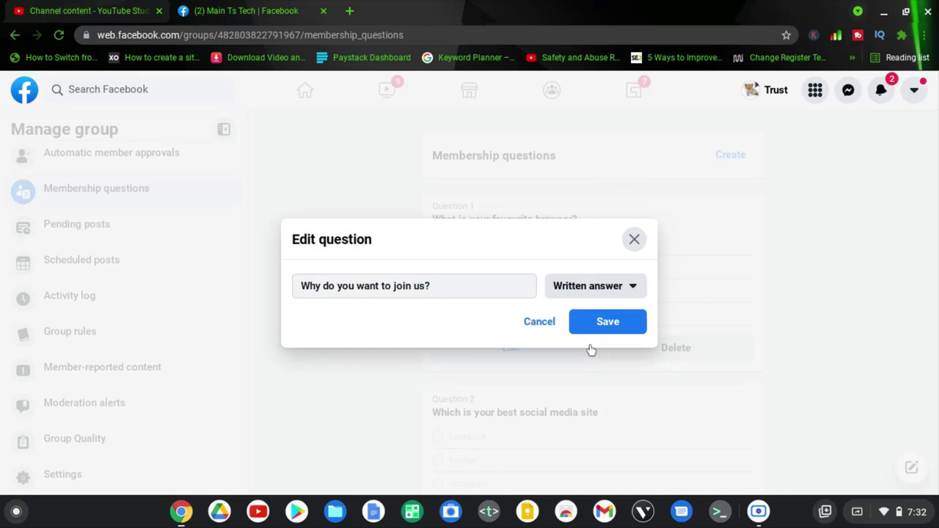
pyautogui.click(576, 290)
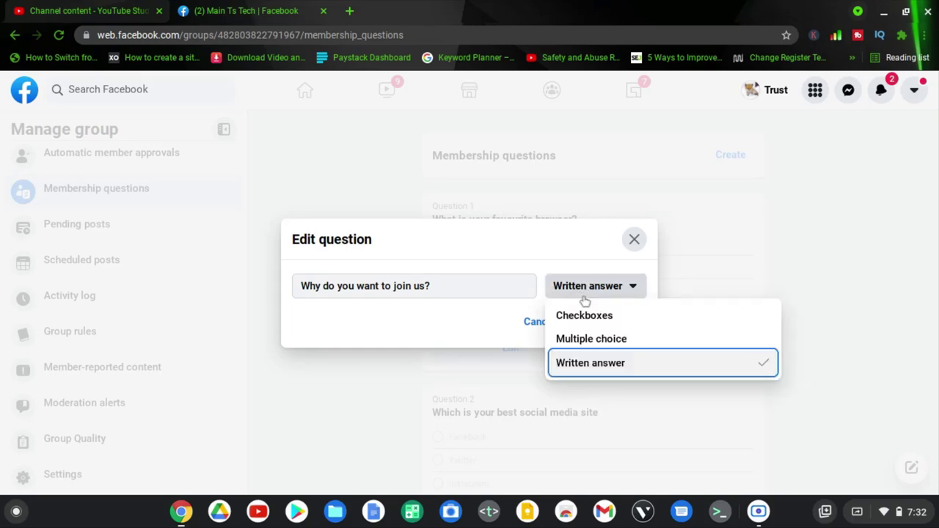
pyautogui.click(599, 371)
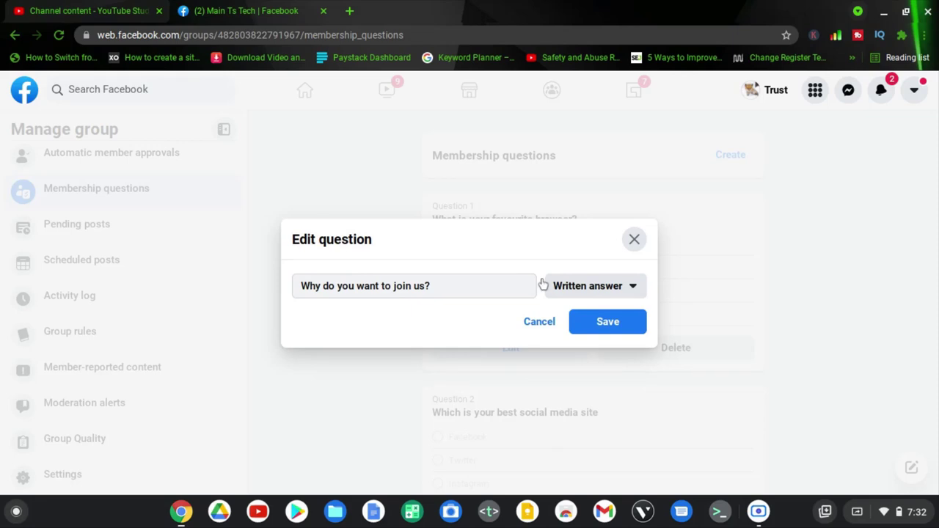
pyautogui.click(593, 323)
pyautogui.scroll(-4, 592, 324)
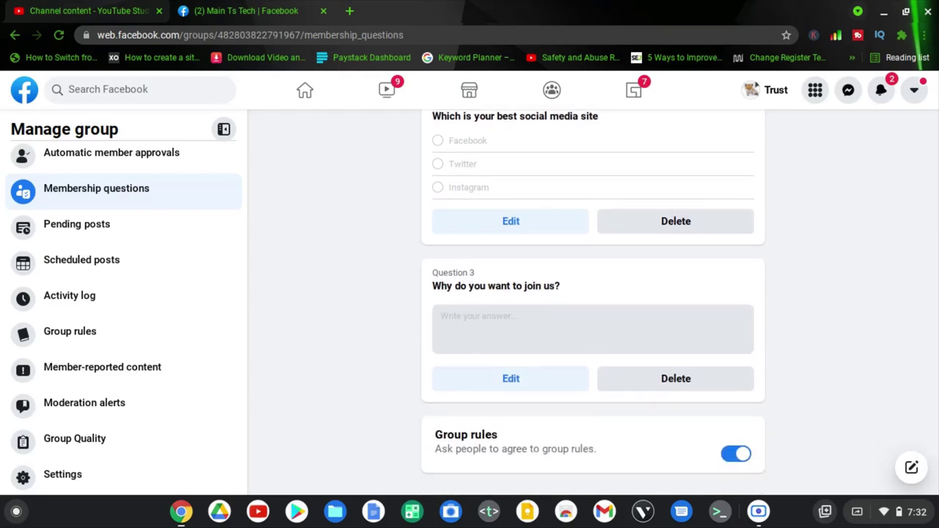
pyautogui.scroll(3, 671, 382)
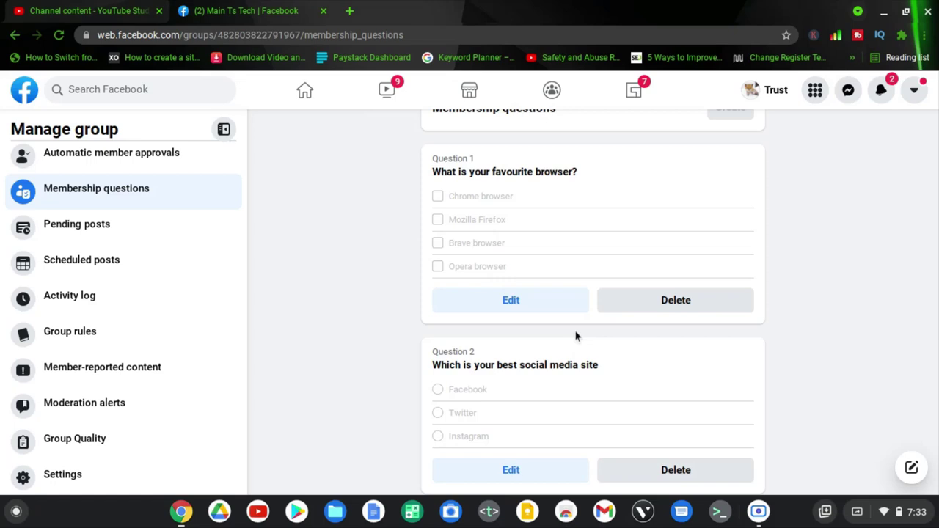
pyautogui.scroll(1, 558, 309)
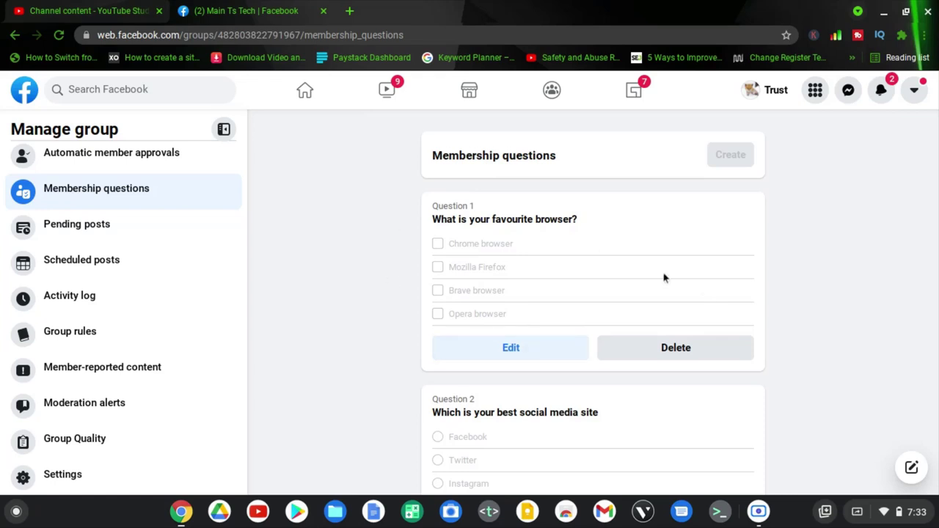
pyautogui.click(541, 357)
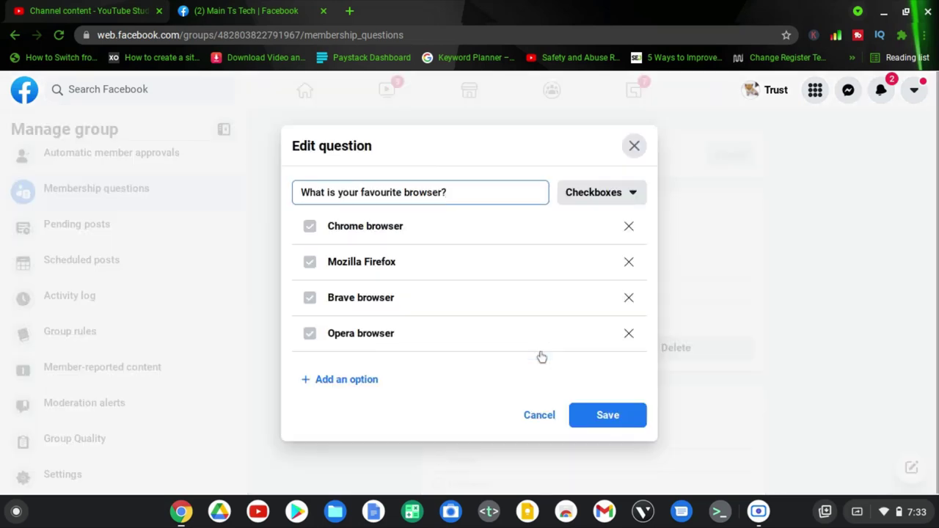
pyautogui.click(349, 381)
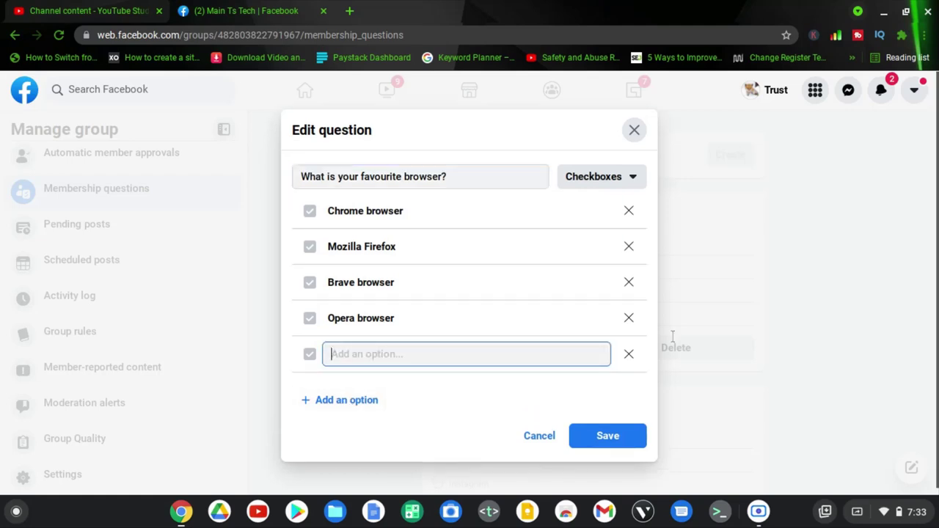
pyautogui.click(629, 355)
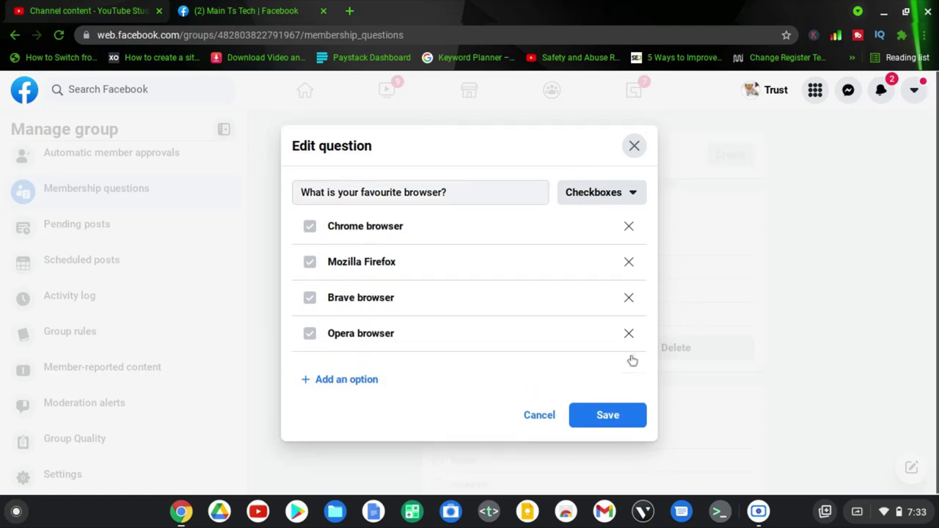
pyautogui.click(596, 419)
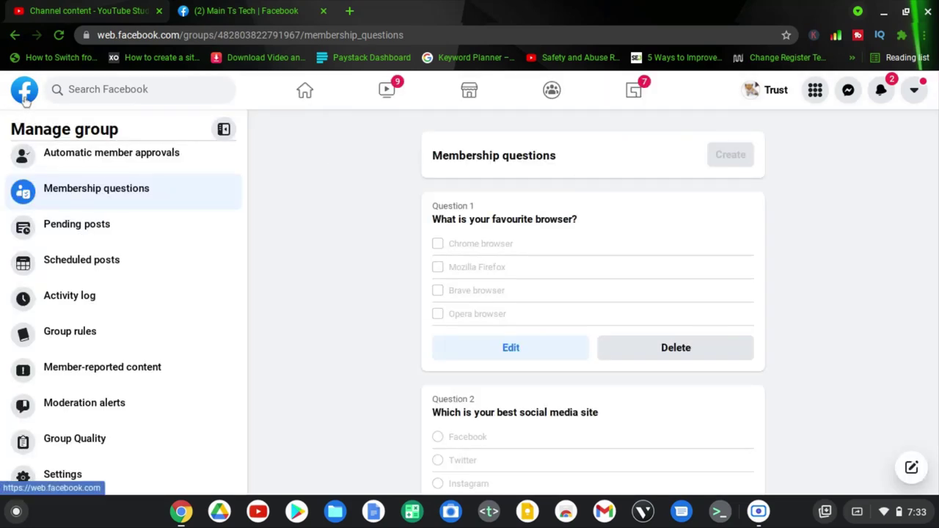
# Step: Open Main Ts Tech's About tab and review its public status, 6 members and two rules
pyautogui.scroll(3, 62, 207)
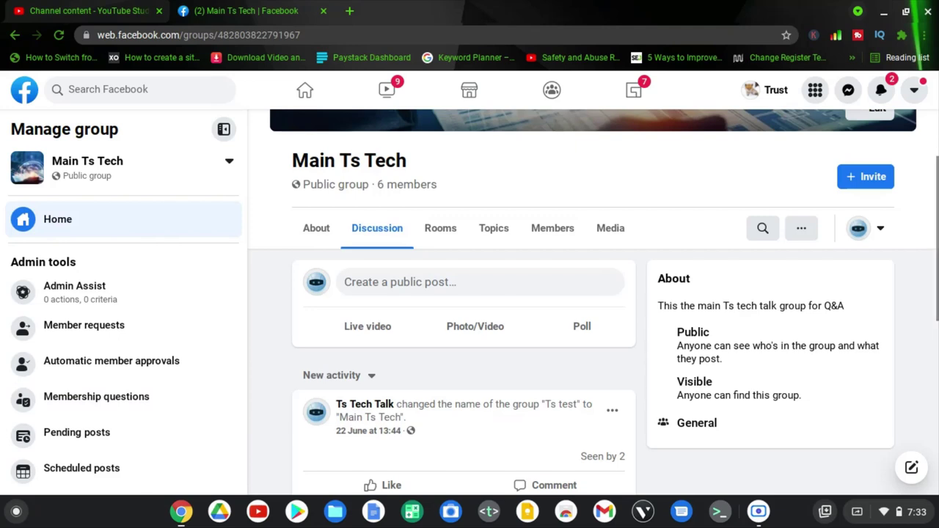
pyautogui.click(316, 228)
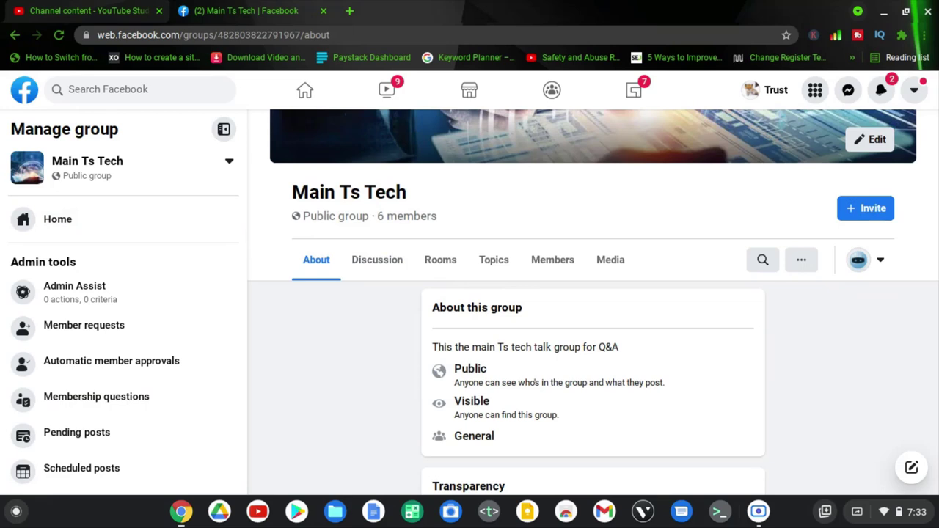
pyautogui.scroll(-5, 497, 332)
pyautogui.scroll(-4, 496, 334)
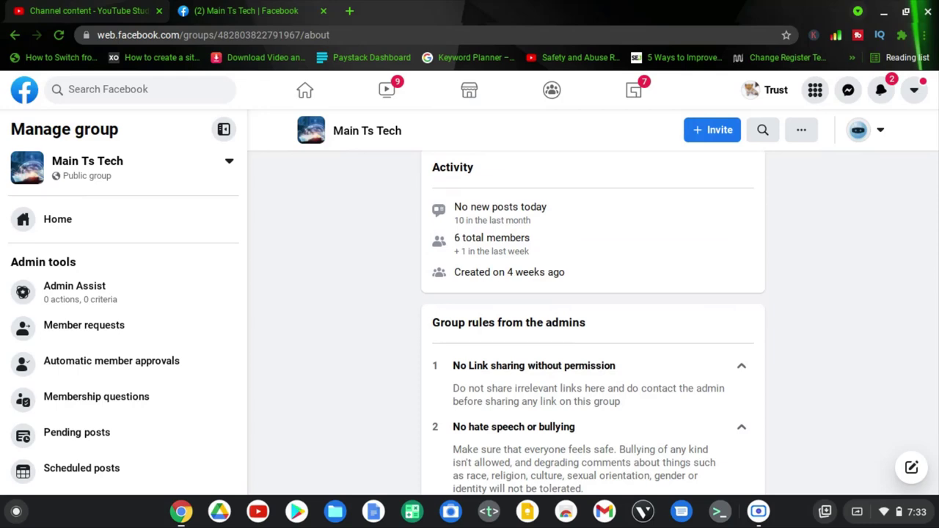
pyautogui.scroll(-4, 593, 323)
pyautogui.scroll(10, 593, 323)
pyautogui.scroll(-4, 593, 323)
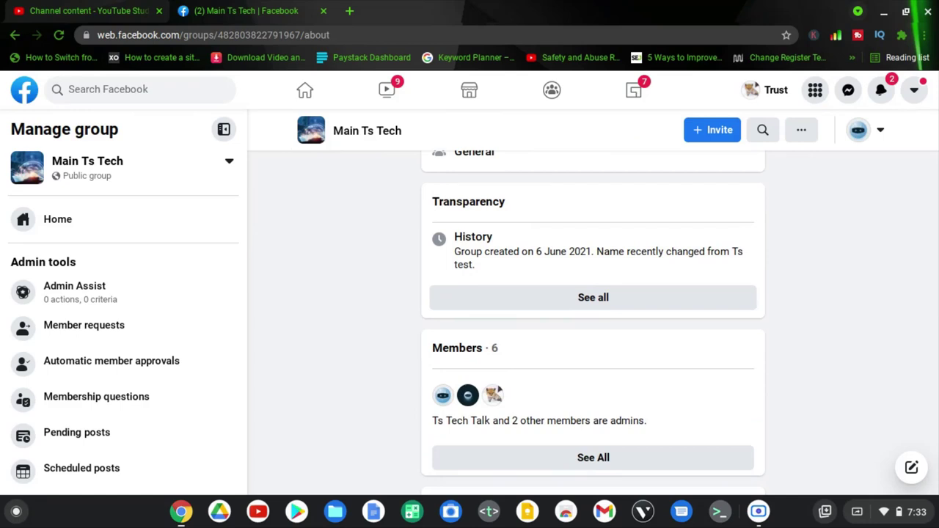
pyautogui.scroll(5, 527, 354)
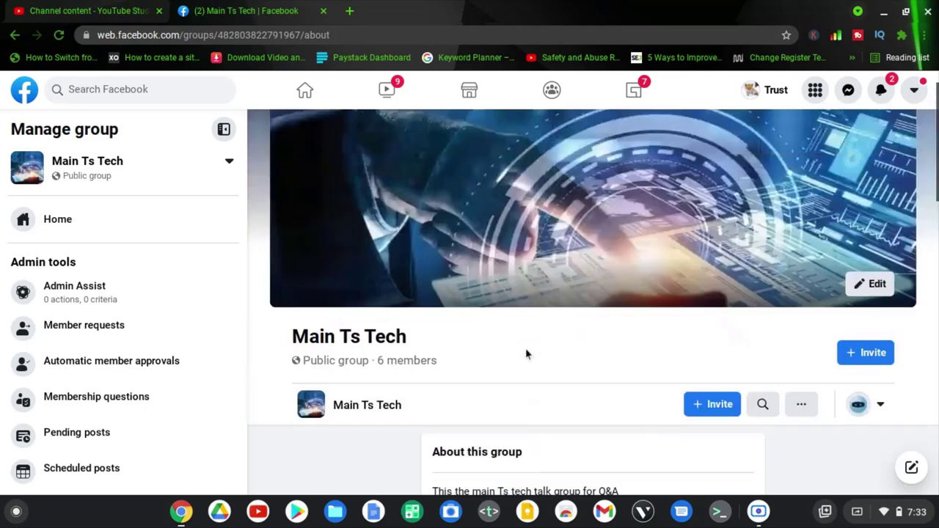